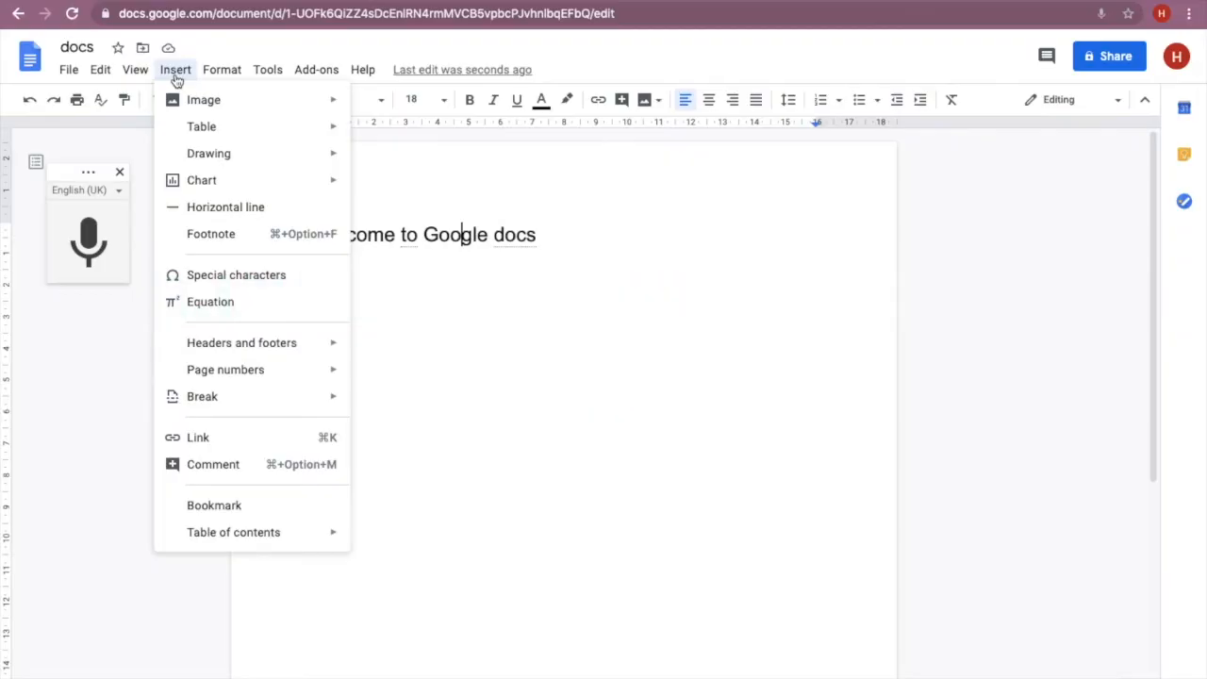
Step: Search the web for "animals" images and insert the picture of two sleeping puppies into the document
mouse_move(201, 102)
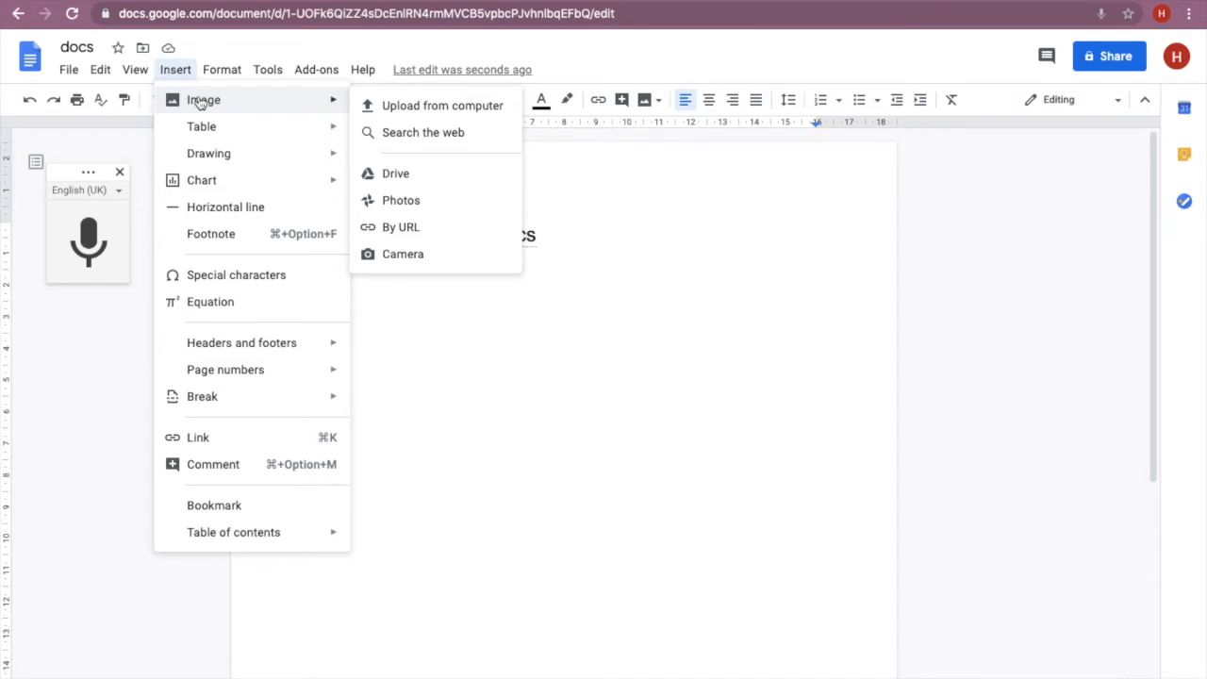
click(359, 132)
text(animals)
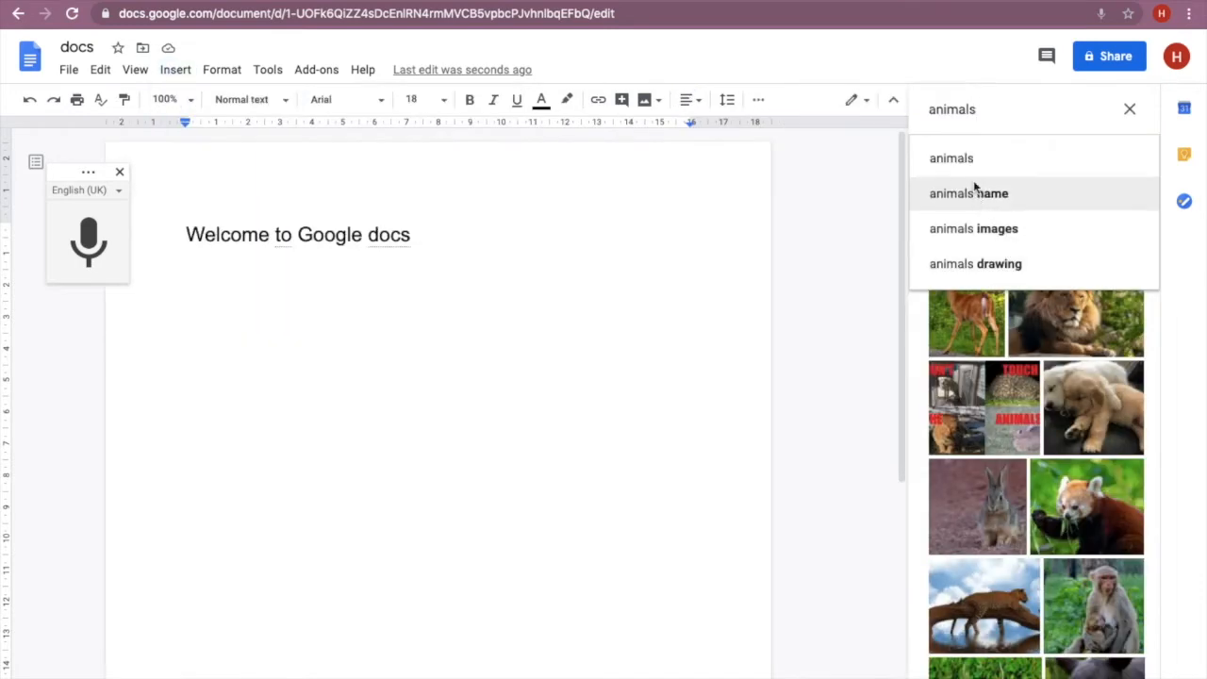
click(969, 160)
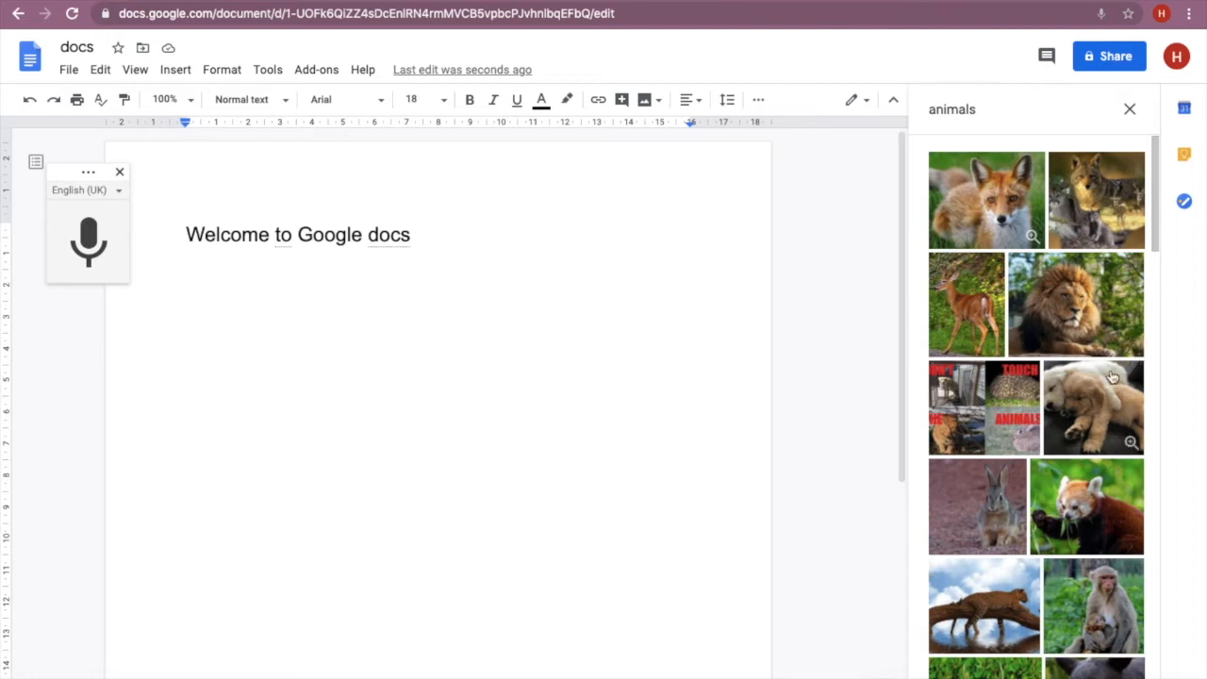
double_click(1110, 372)
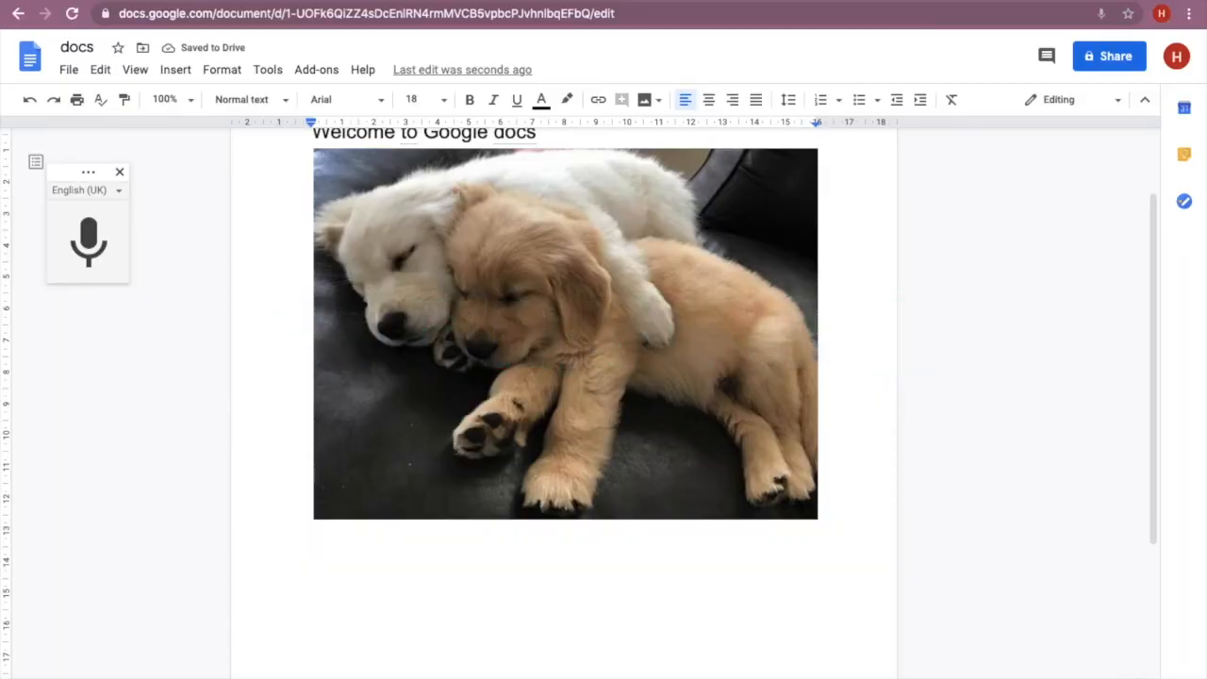
Step: Create a new drawing and draw a parallelogram in the middle of its canvas
click(166, 74)
mouse_move(182, 154)
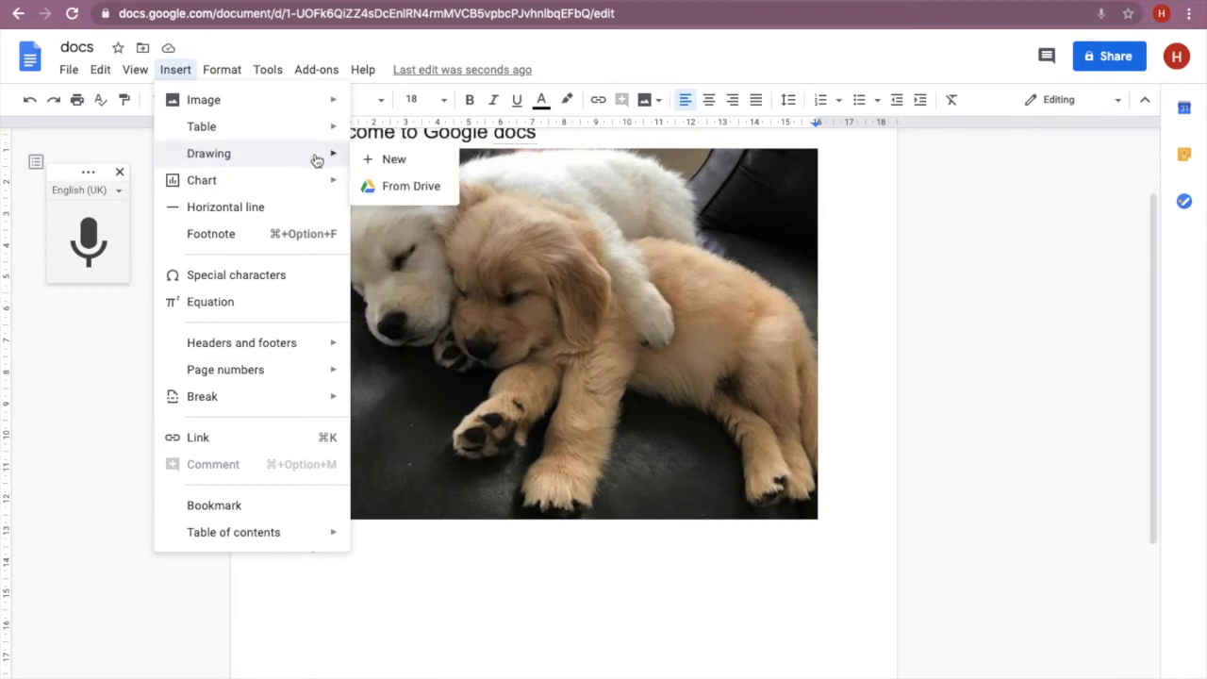
click(386, 160)
click(512, 155)
mouse_move(546, 192)
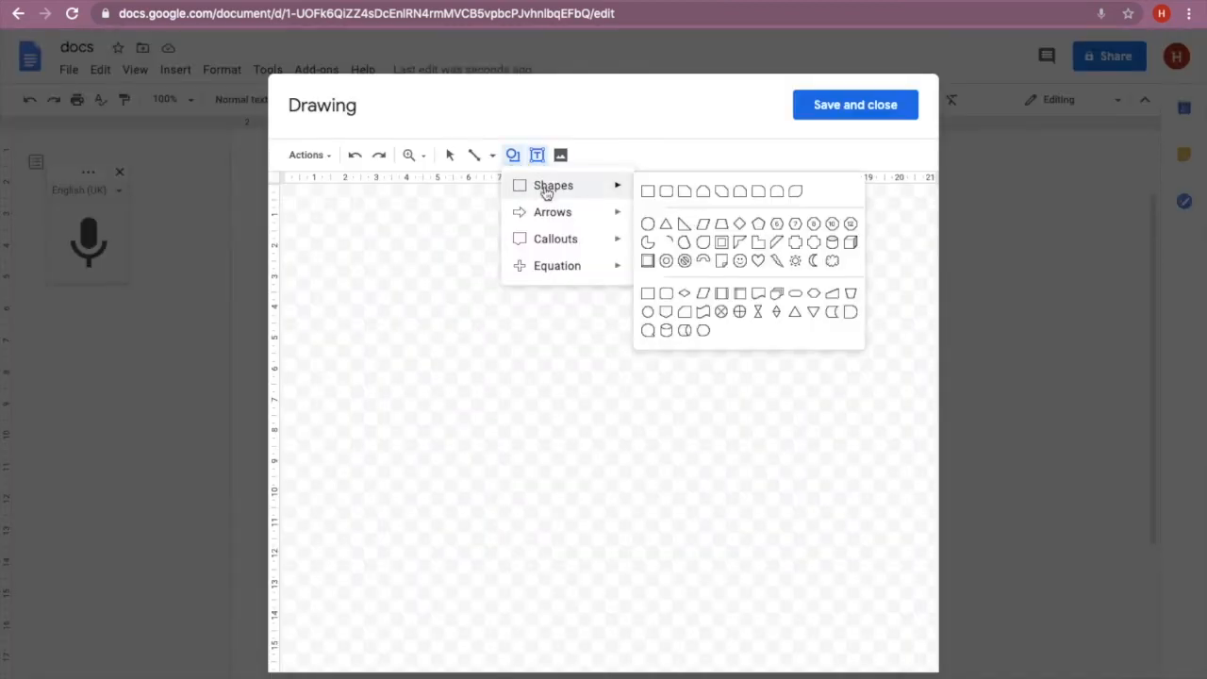
click(703, 238)
mouse_move(434, 298)
mouse_down()
mouse_move(609, 444)
mouse_move(658, 469)
mouse_up()
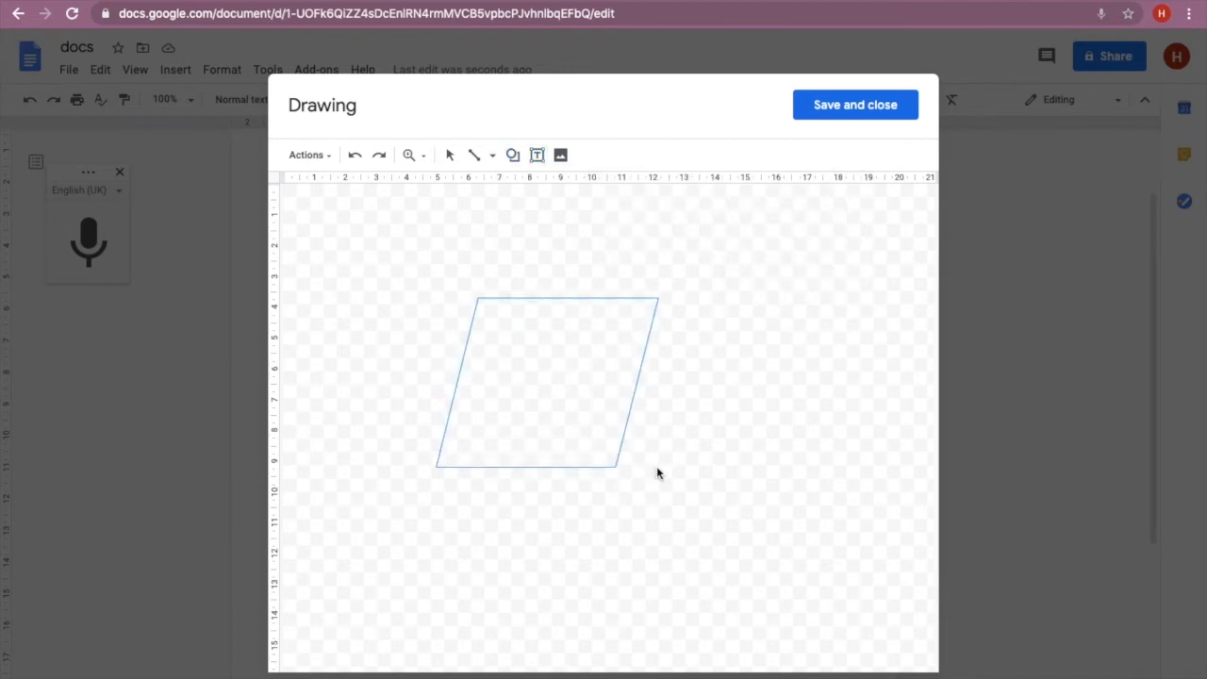
Step: Label the parallelogram's corners with text boxes a, b, c and d, clockwise from the upper-left corner
click(536, 155)
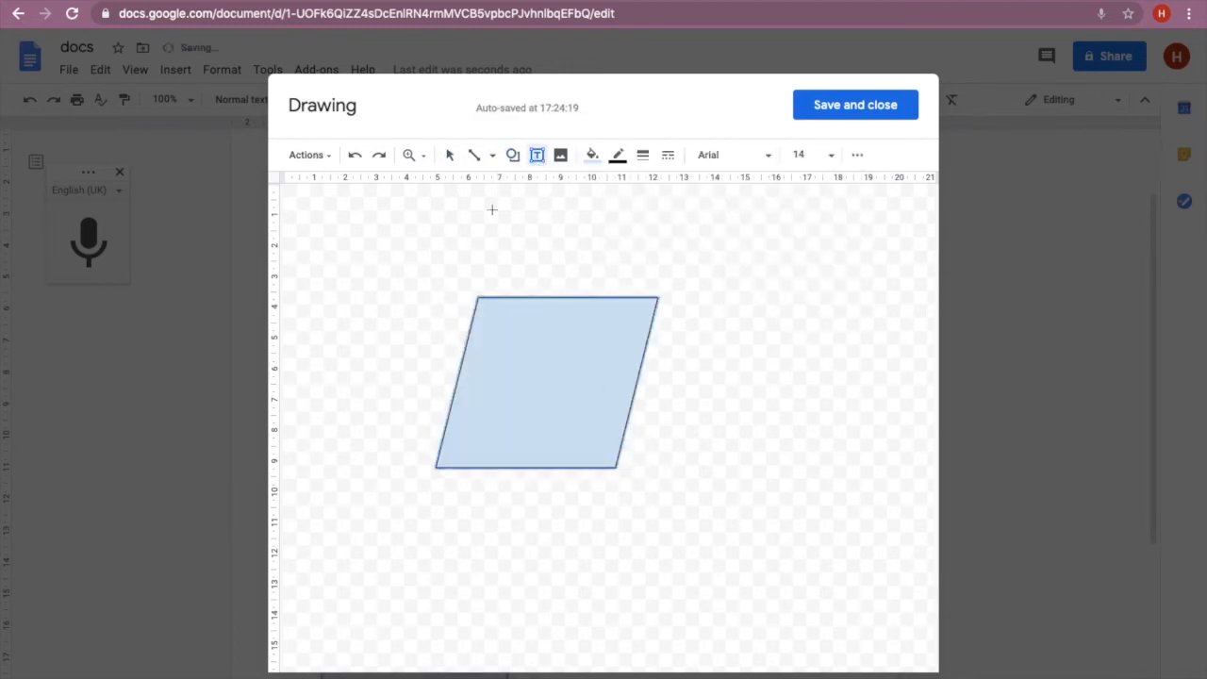
click(446, 274)
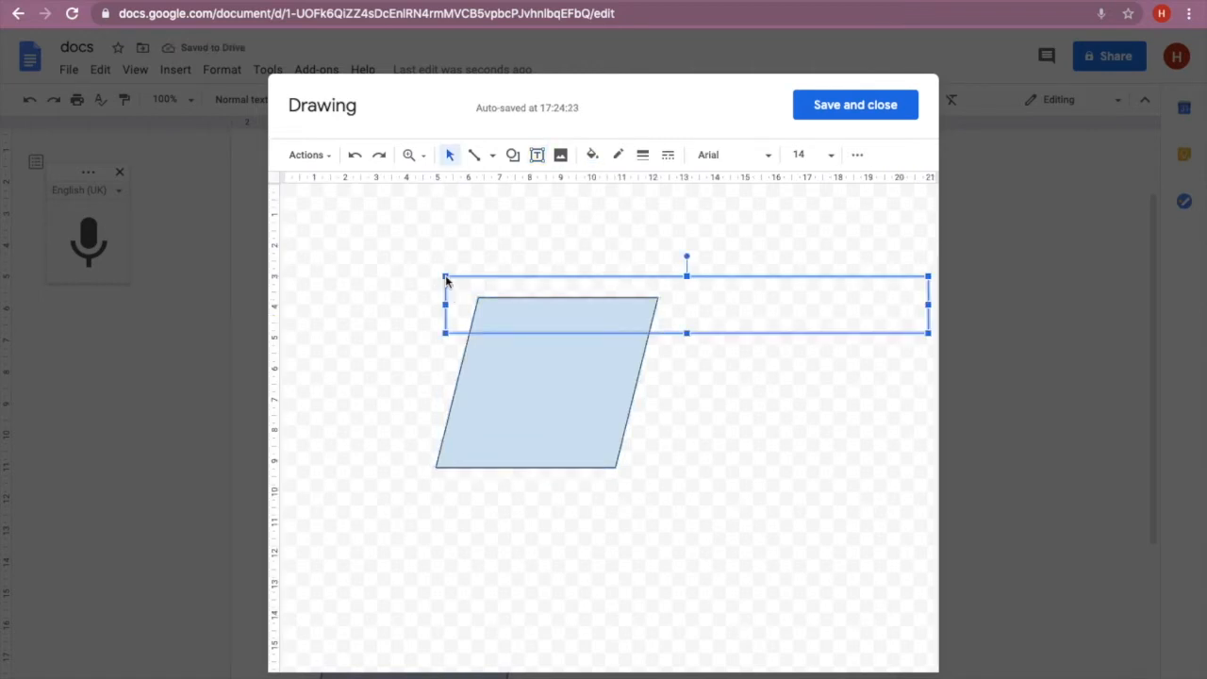
click(455, 304)
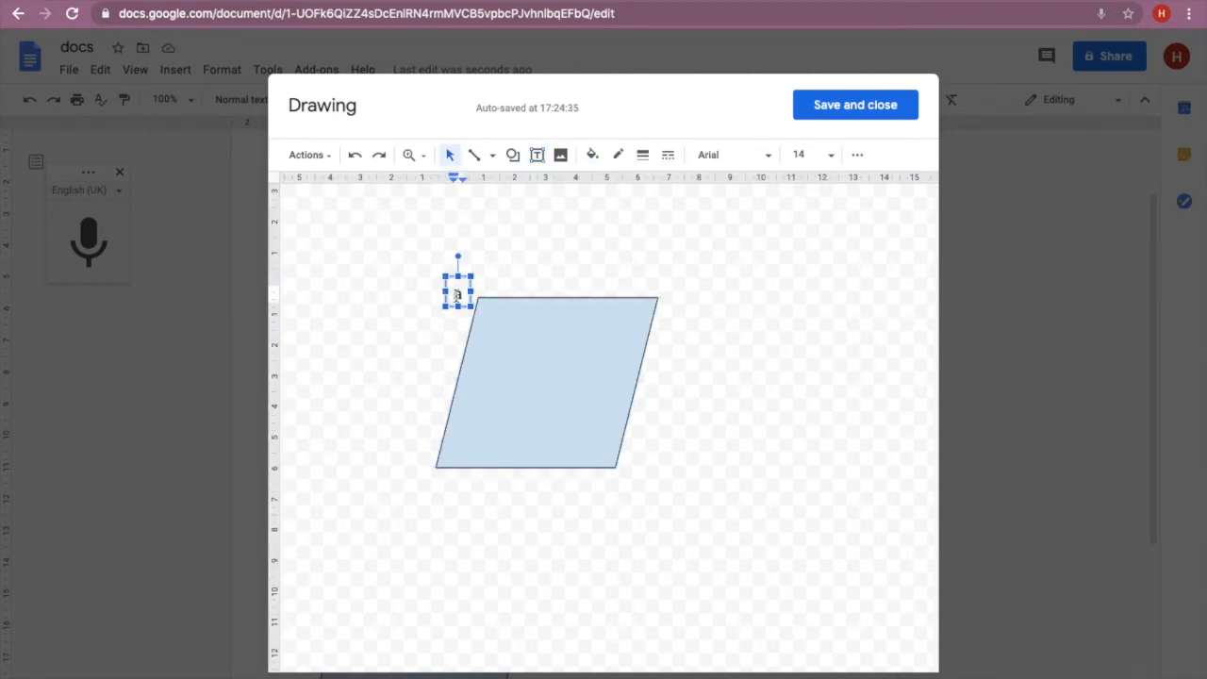
drag(456, 295, 675, 303)
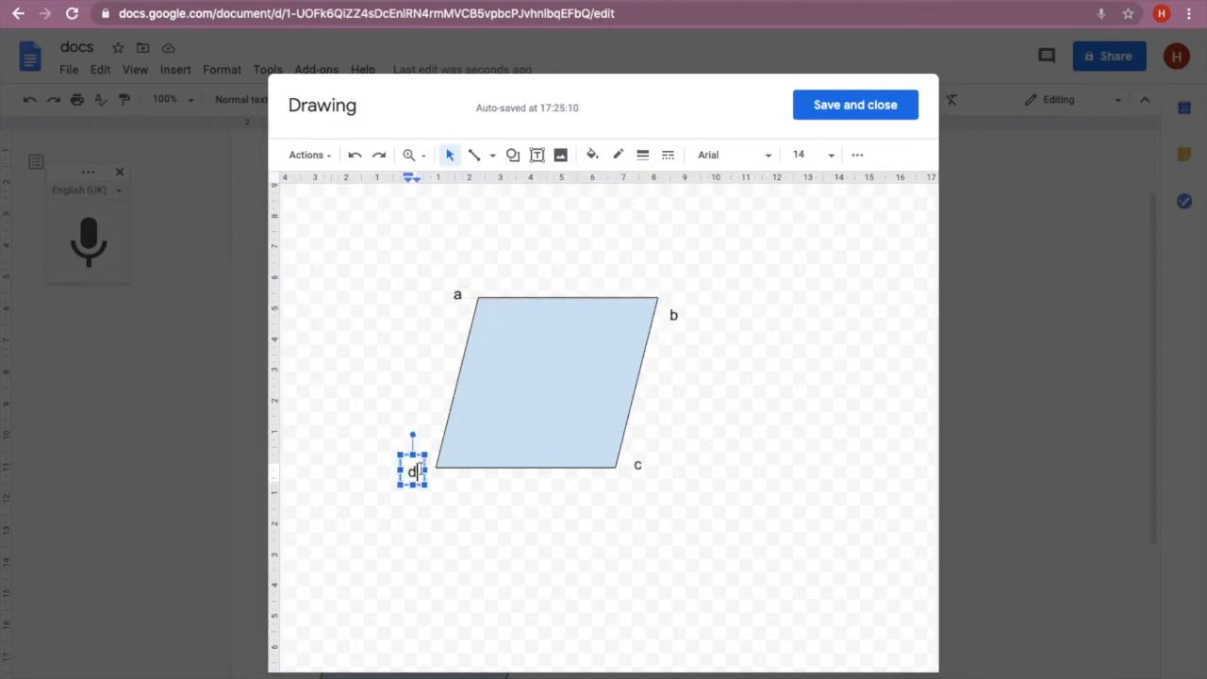
Step: Draw a diagonal line from corner a to corner c of the parallelogram and save the drawing into the document
click(531, 479)
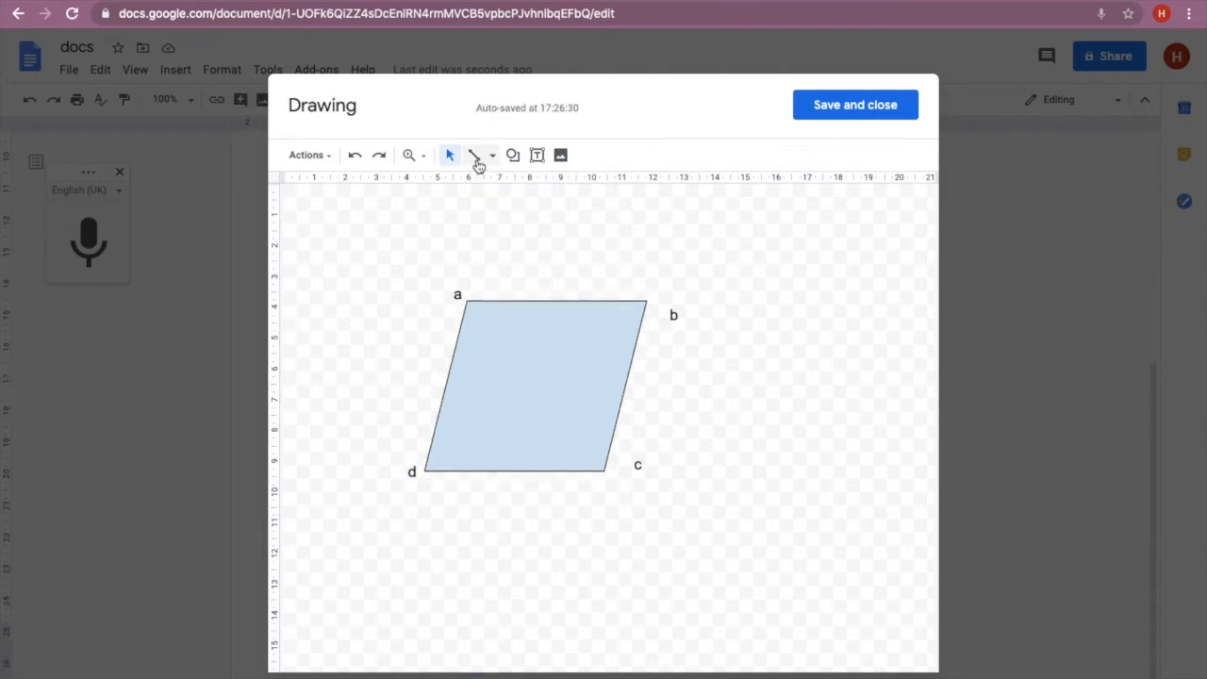
click(474, 156)
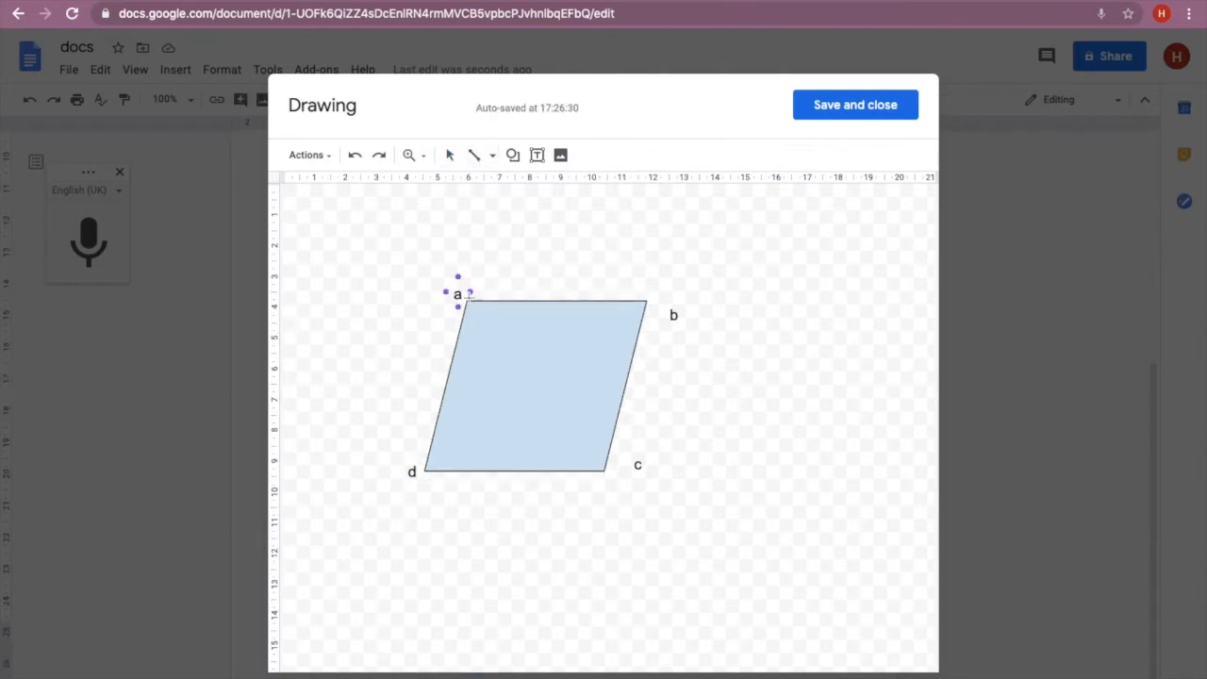
drag(467, 304, 604, 469)
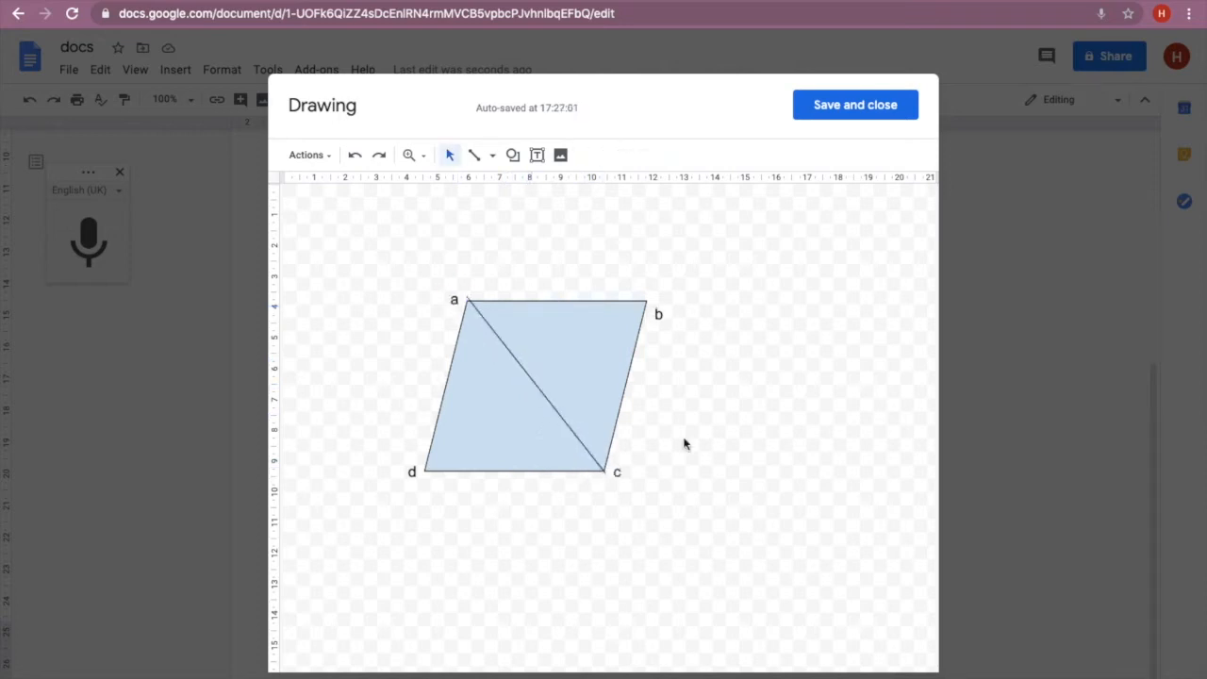
click(850, 115)
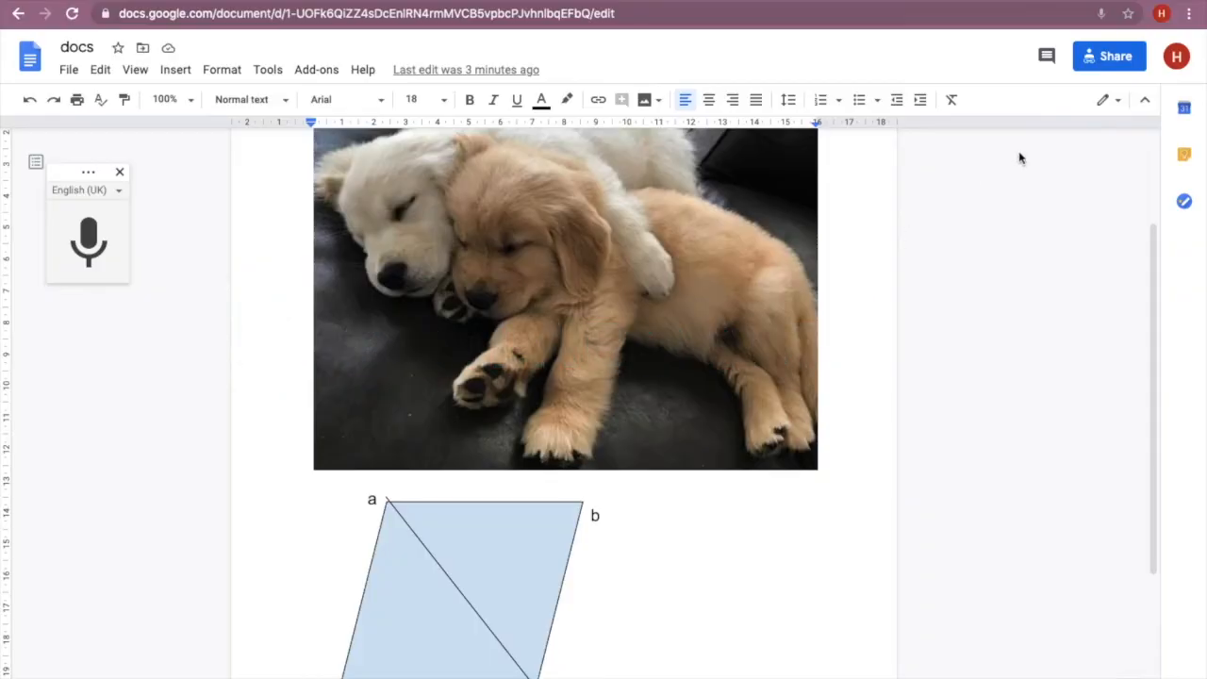
Step: View the document's sharing options and its comment history
click(1112, 57)
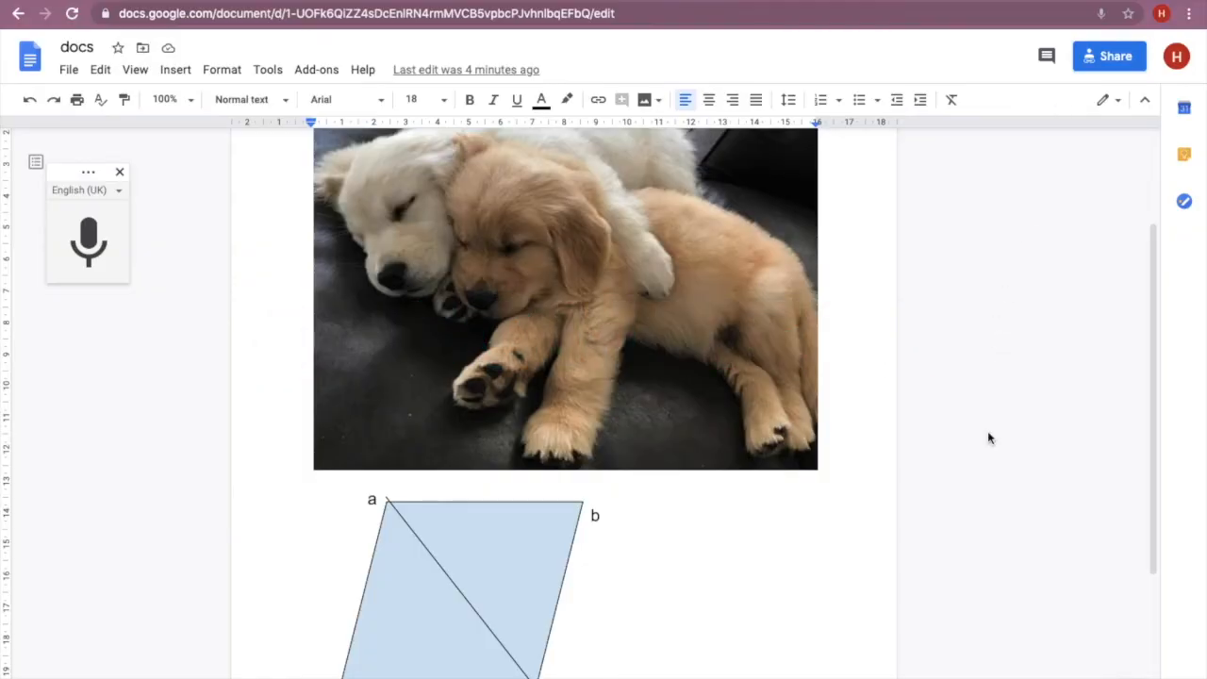
click(1048, 59)
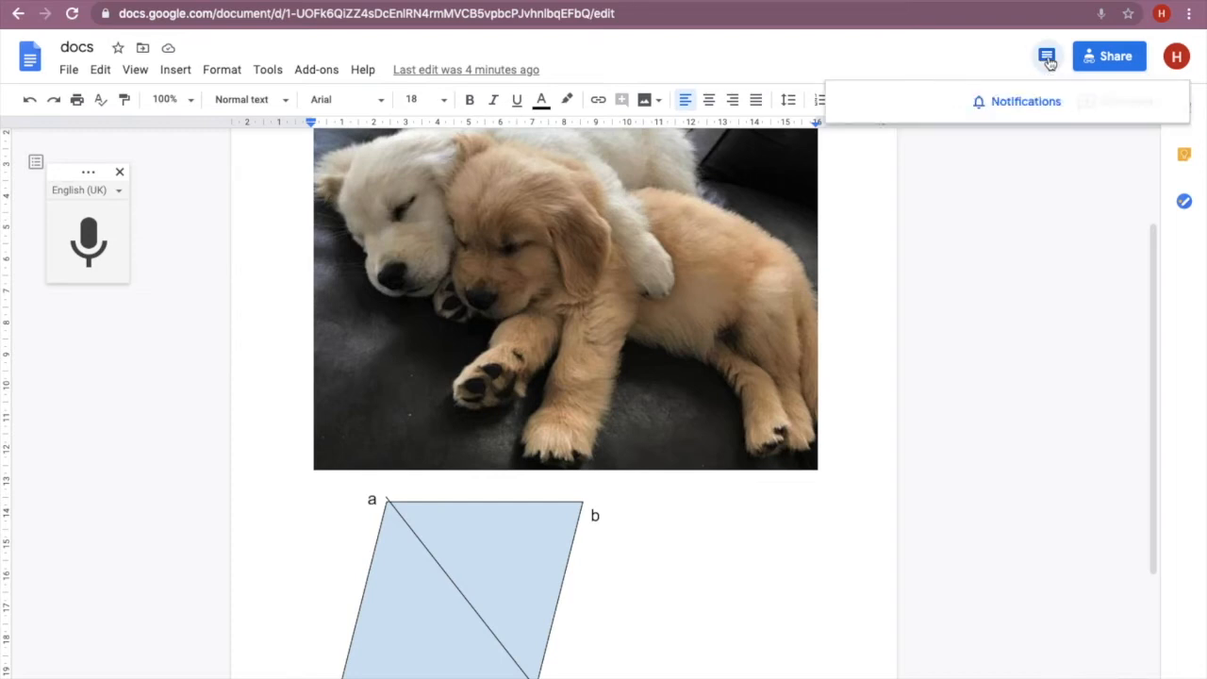
Step: Add a comment reading "comment" to the puppy picture
click(802, 292)
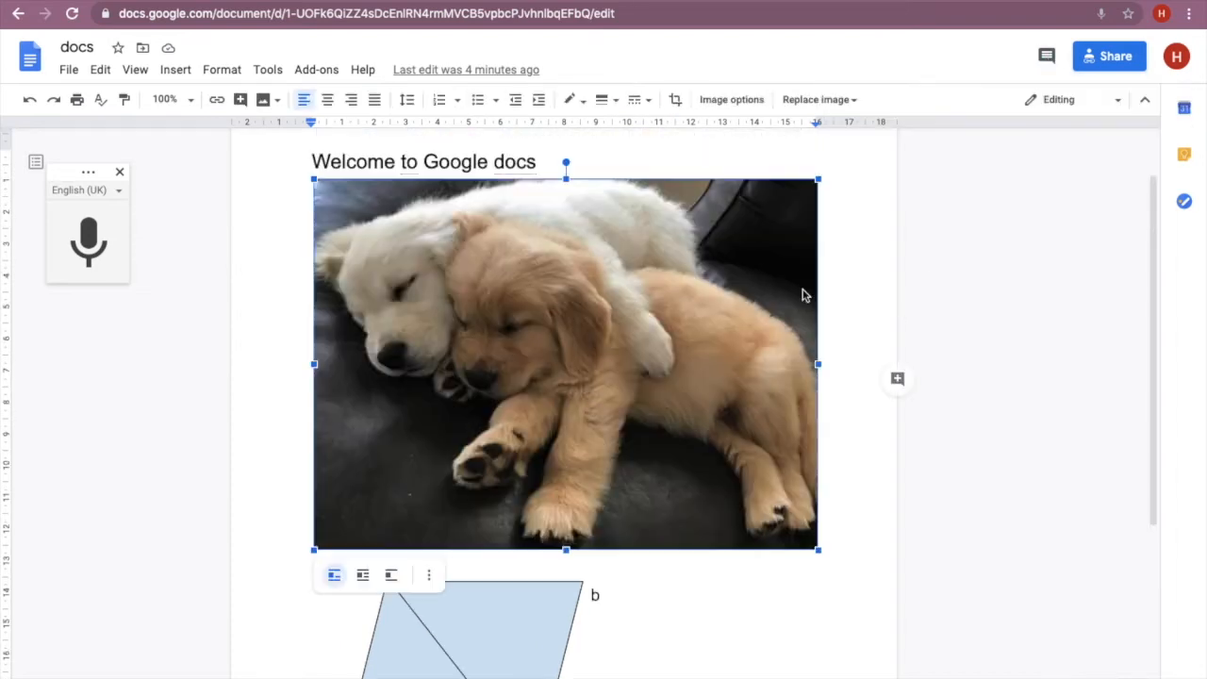
click(898, 388)
text(comment)
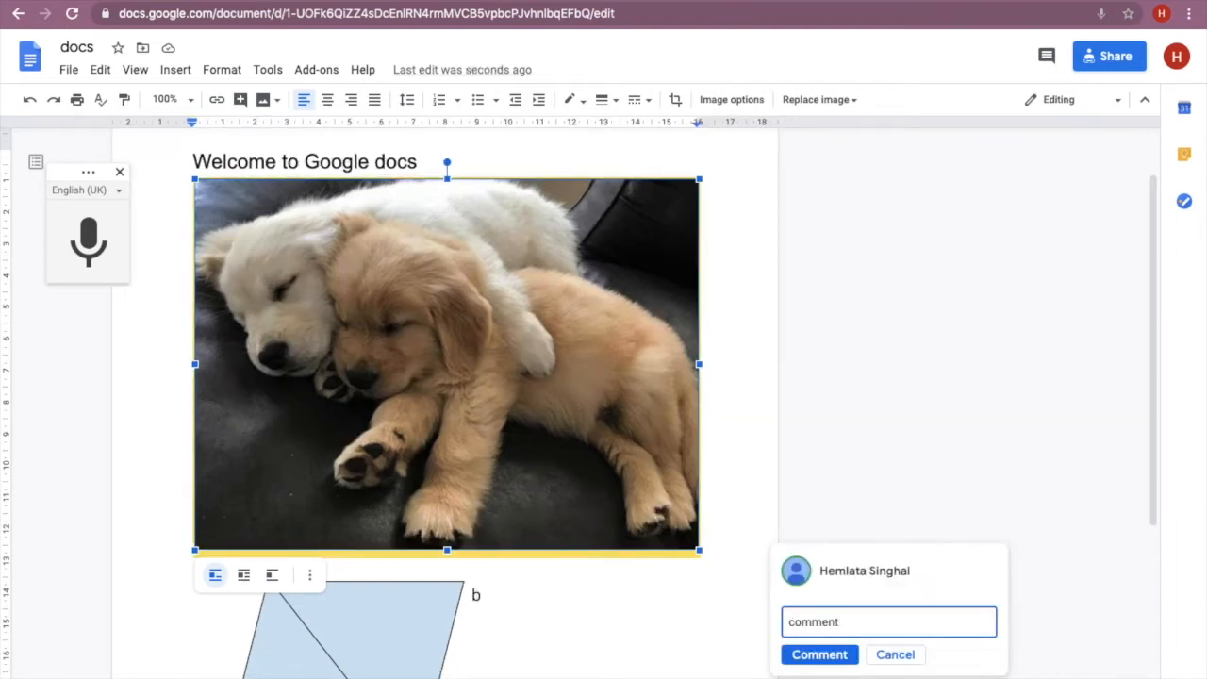
click(837, 657)
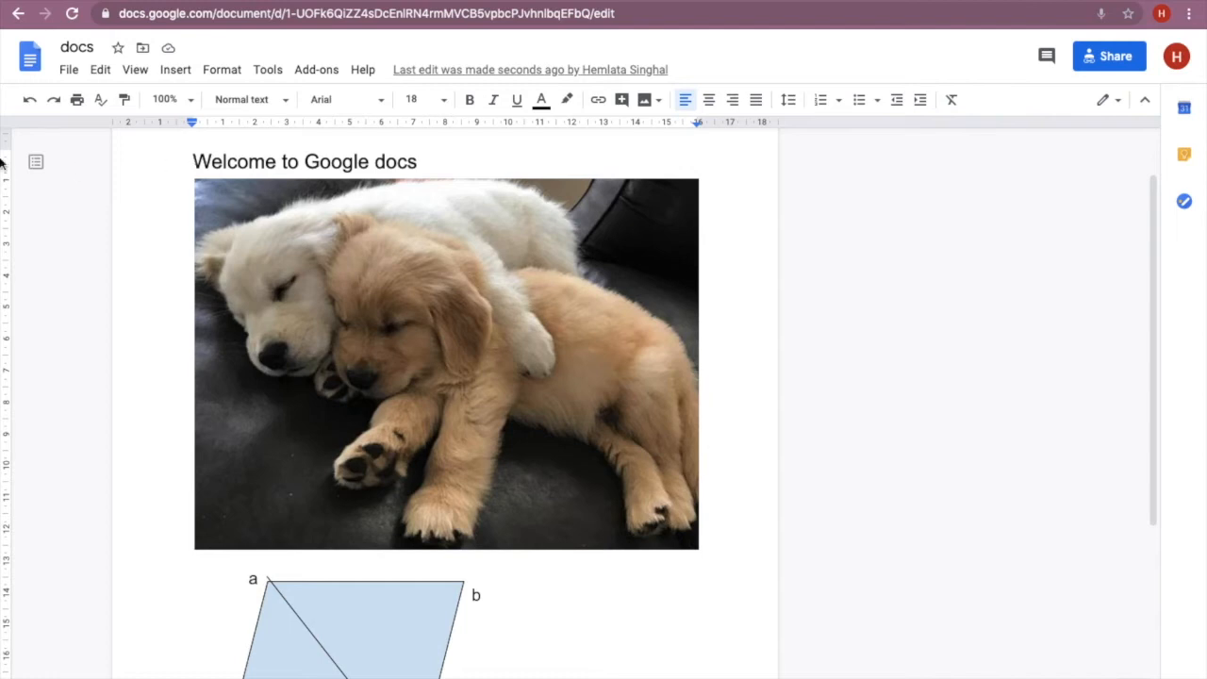
Step: Name the current version of the document "final"
click(68, 72)
mouse_move(115, 316)
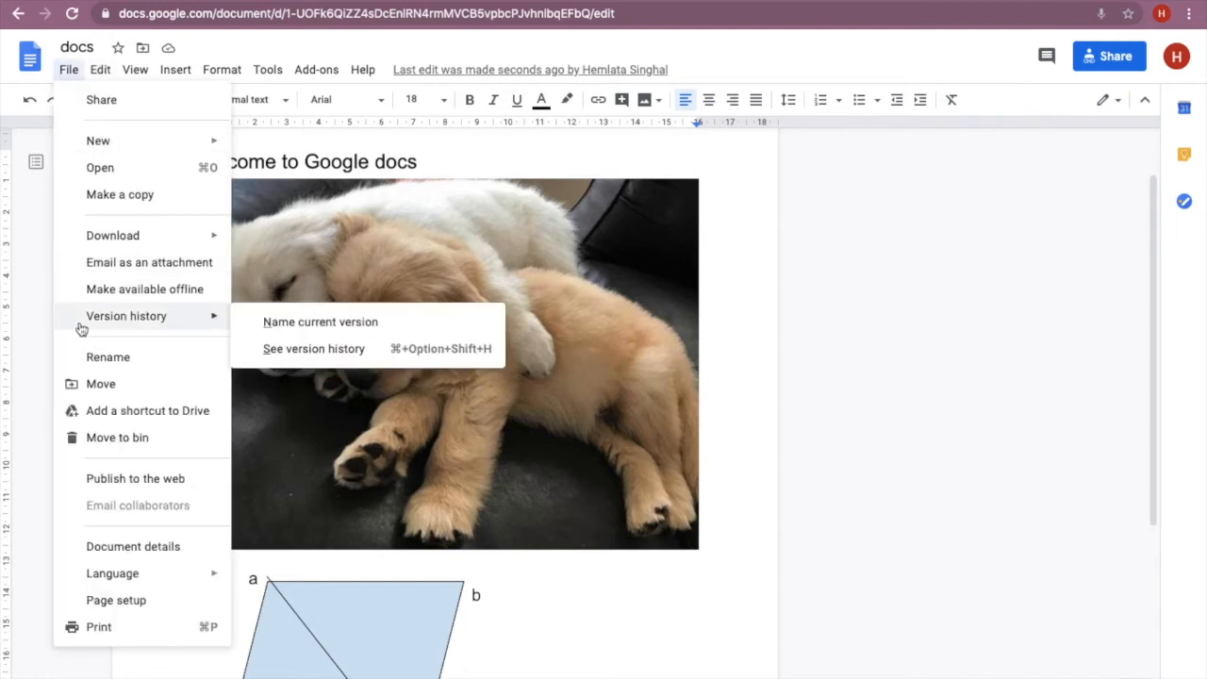
click(266, 320)
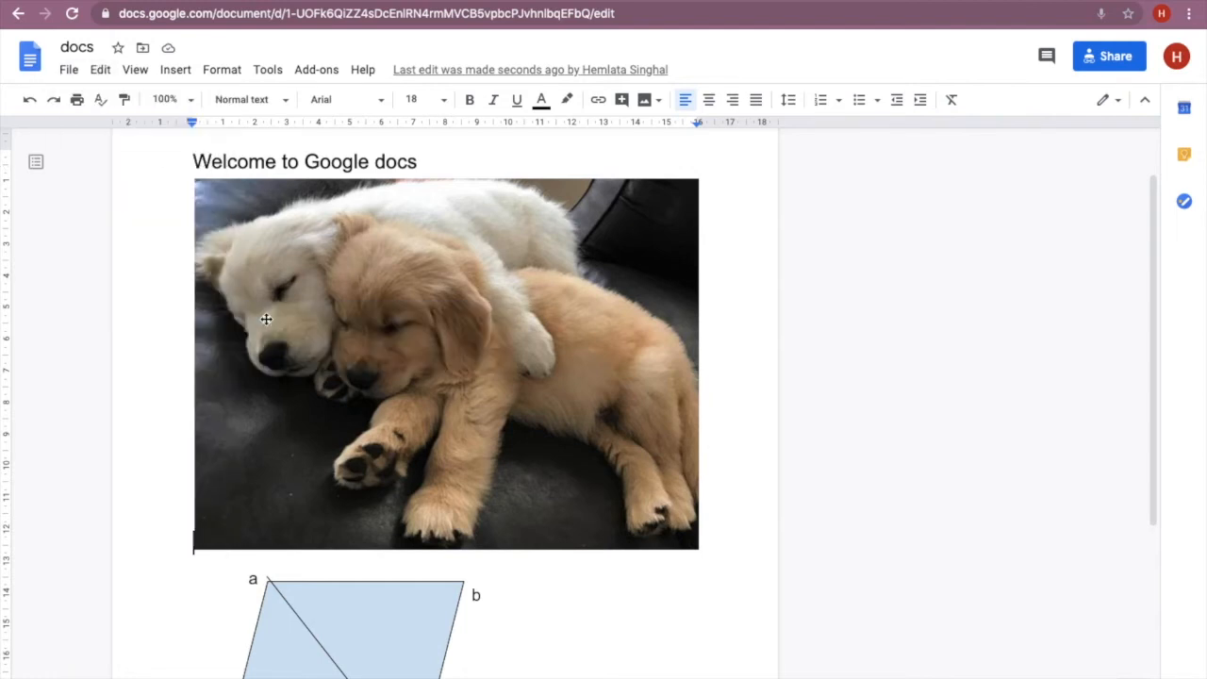
text(final)
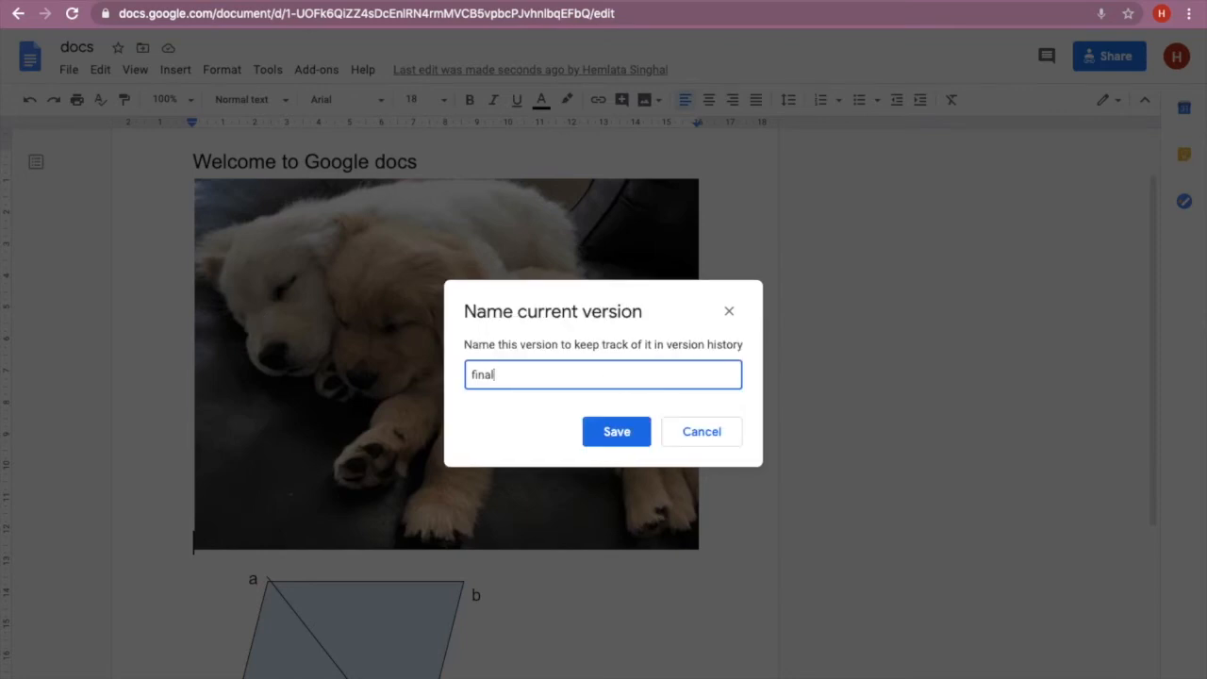
click(633, 436)
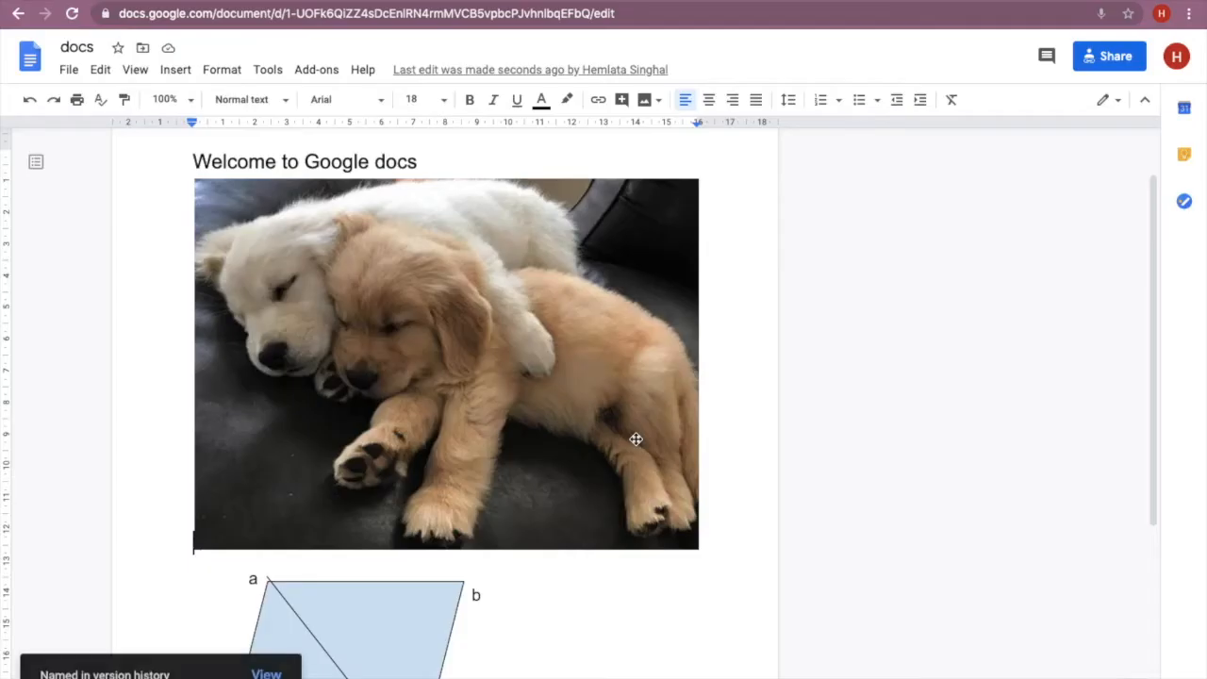
Step: Expand the "final" version in the version history and restore the oldest version, from 26 June, 17:21
click(71, 73)
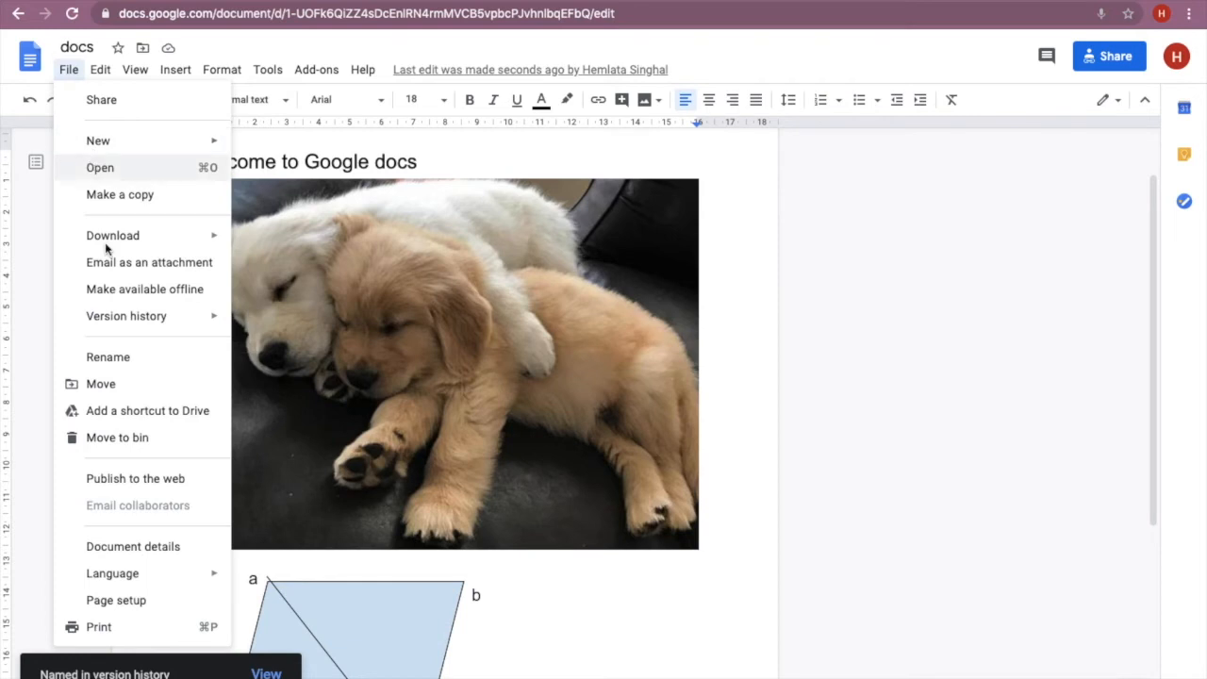
mouse_move(161, 315)
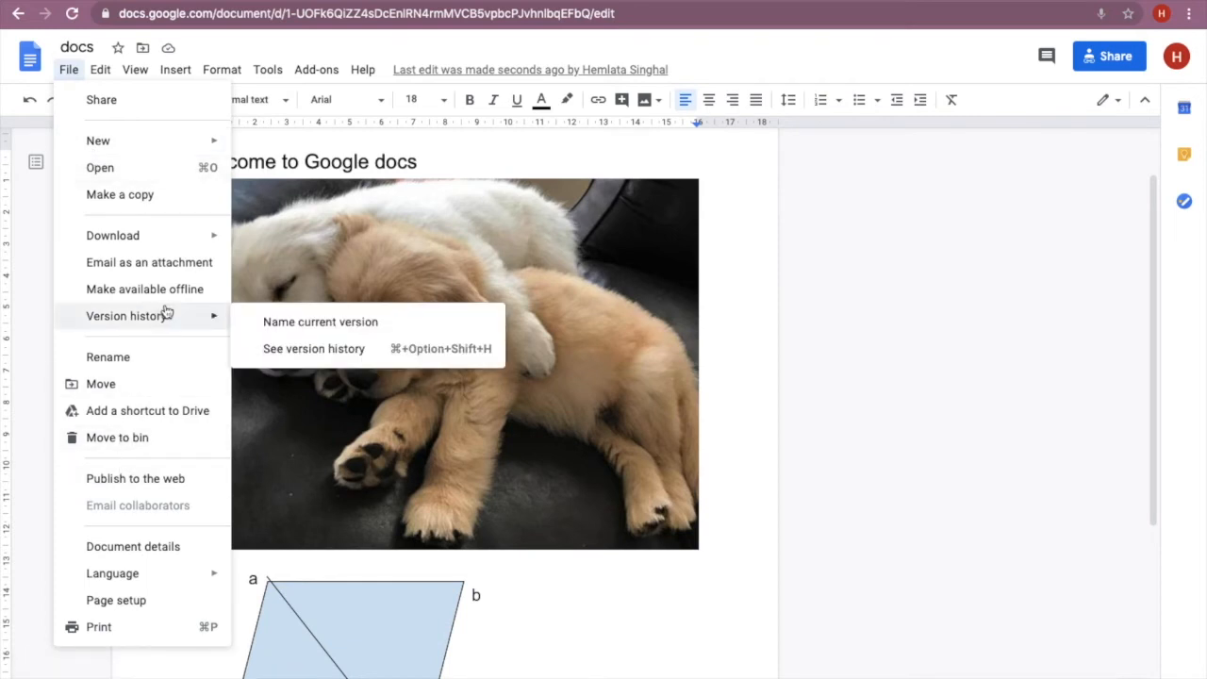
click(272, 349)
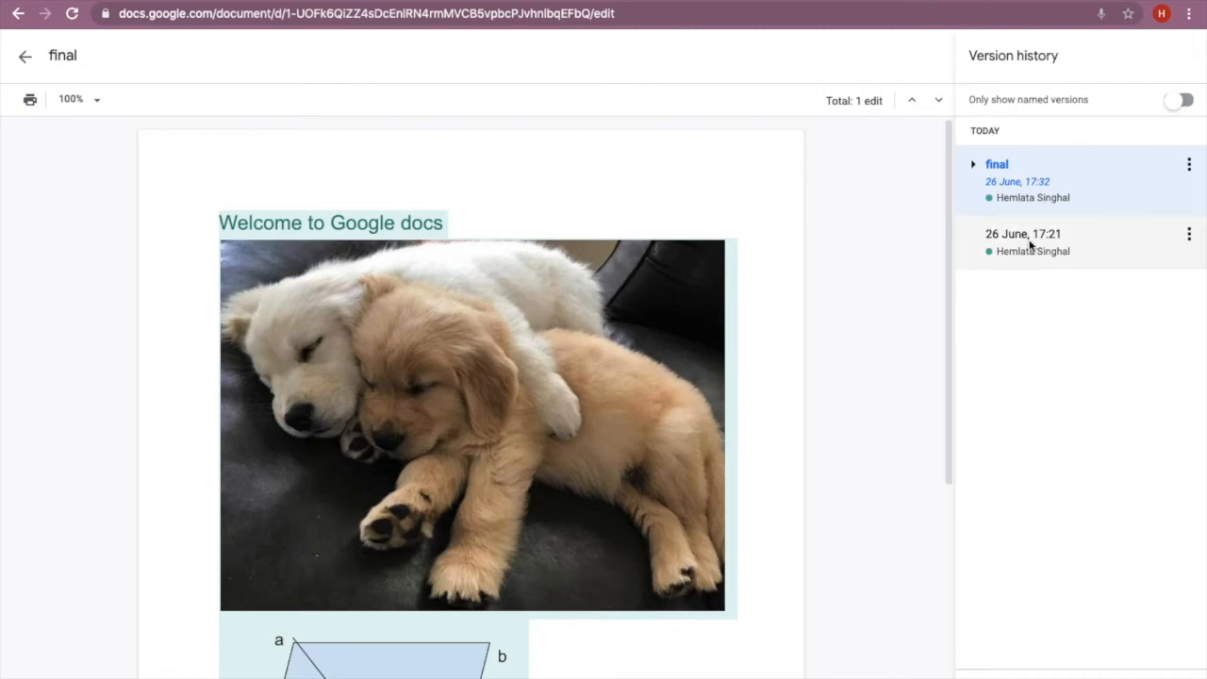
click(974, 166)
scroll(1012, 356, down, 1)
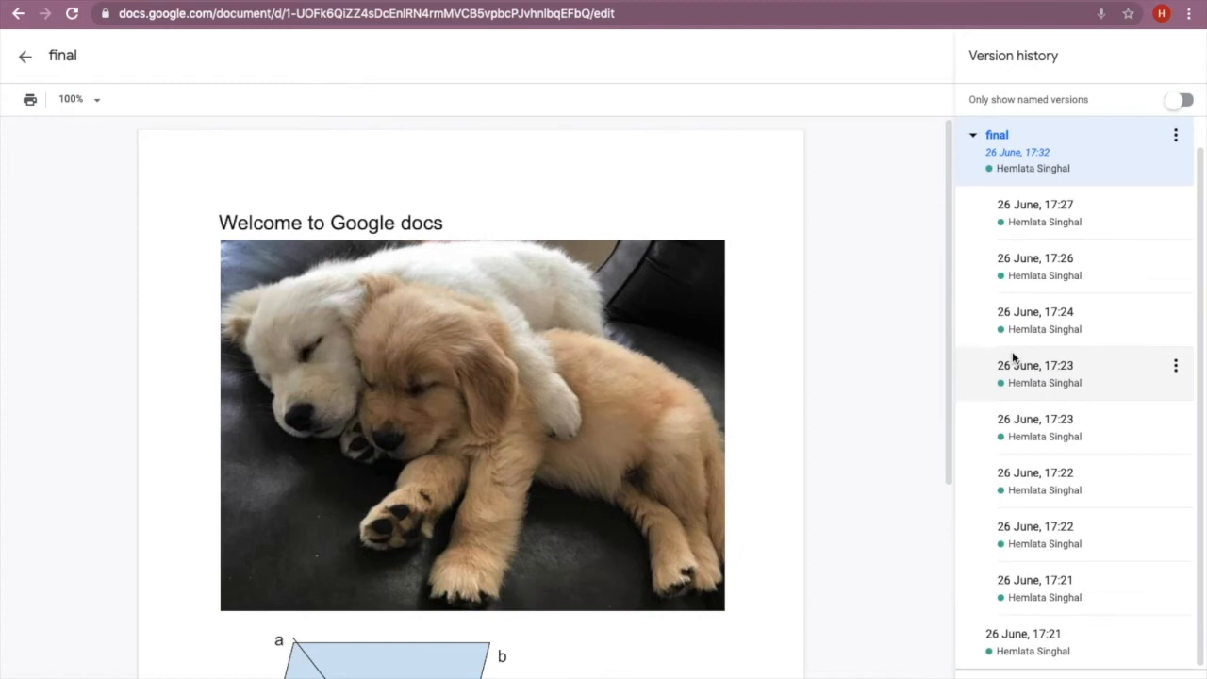
click(1023, 638)
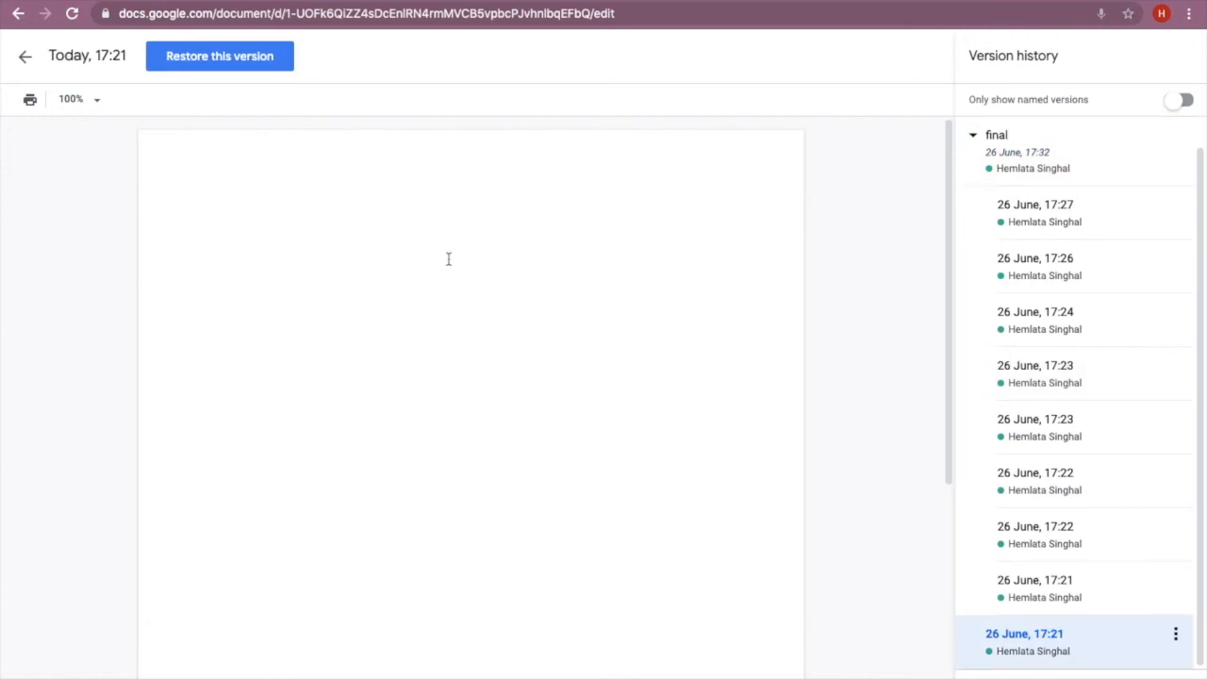
click(256, 58)
click(774, 409)
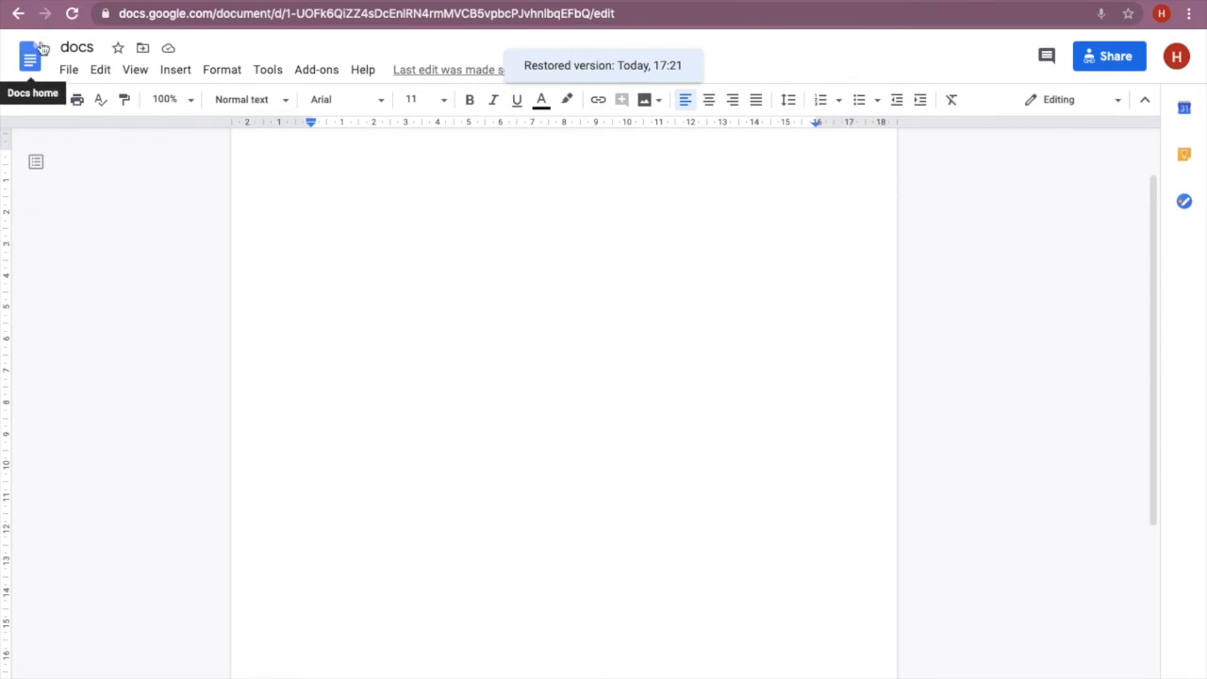
Step: Reopen the version history and restore the version named "final"
click(68, 69)
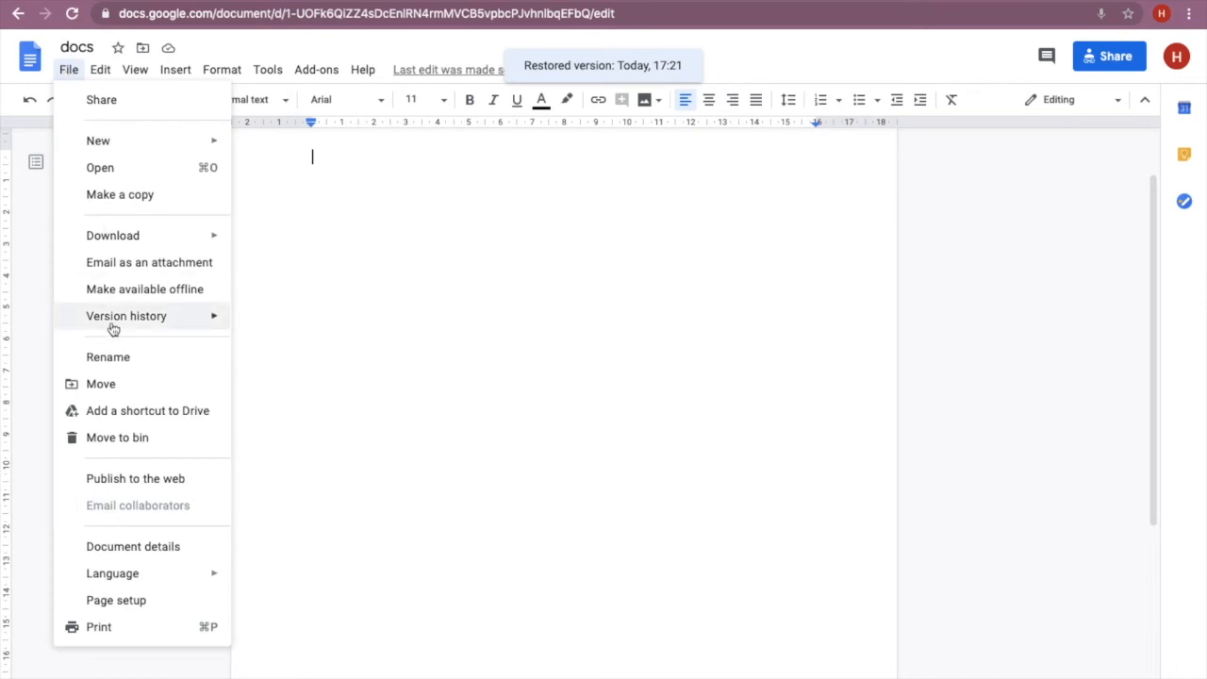
mouse_move(113, 328)
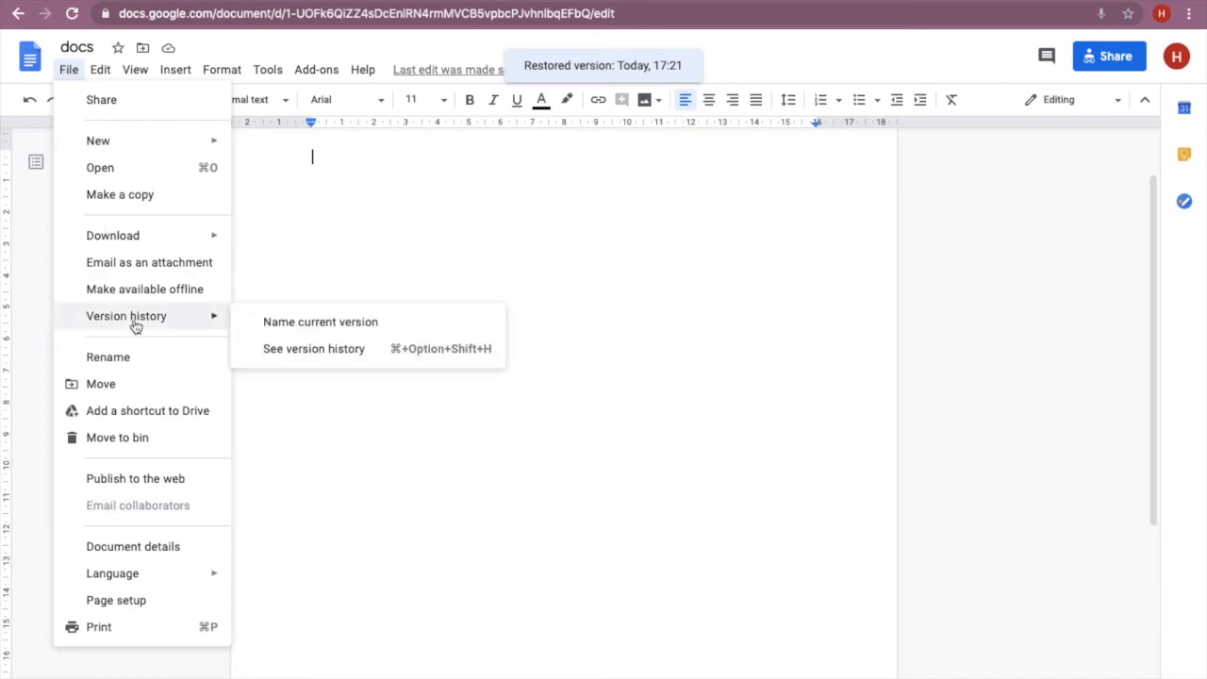
click(292, 349)
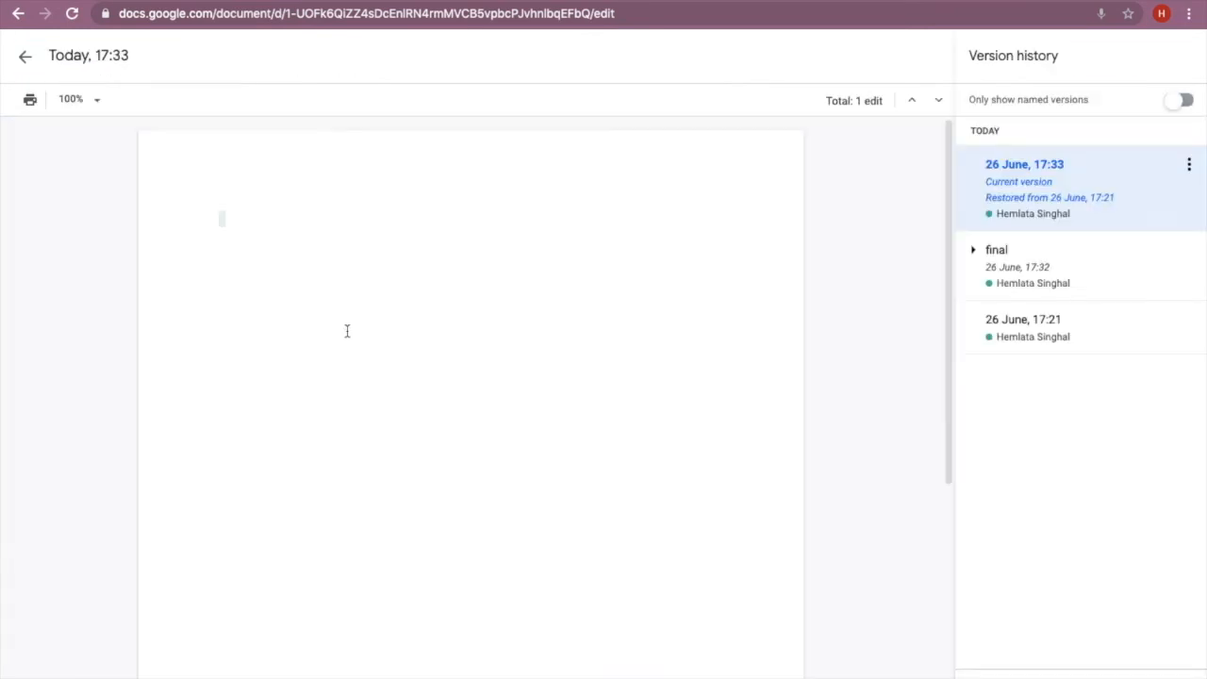
click(1048, 273)
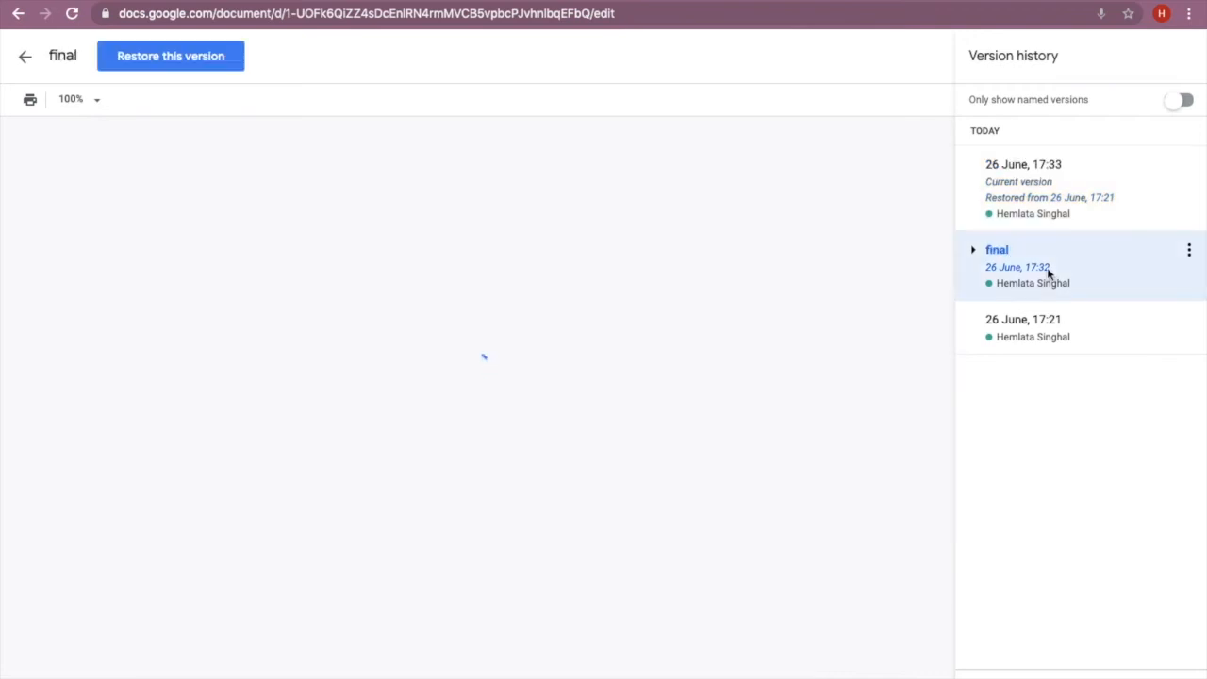
click(188, 58)
click(790, 409)
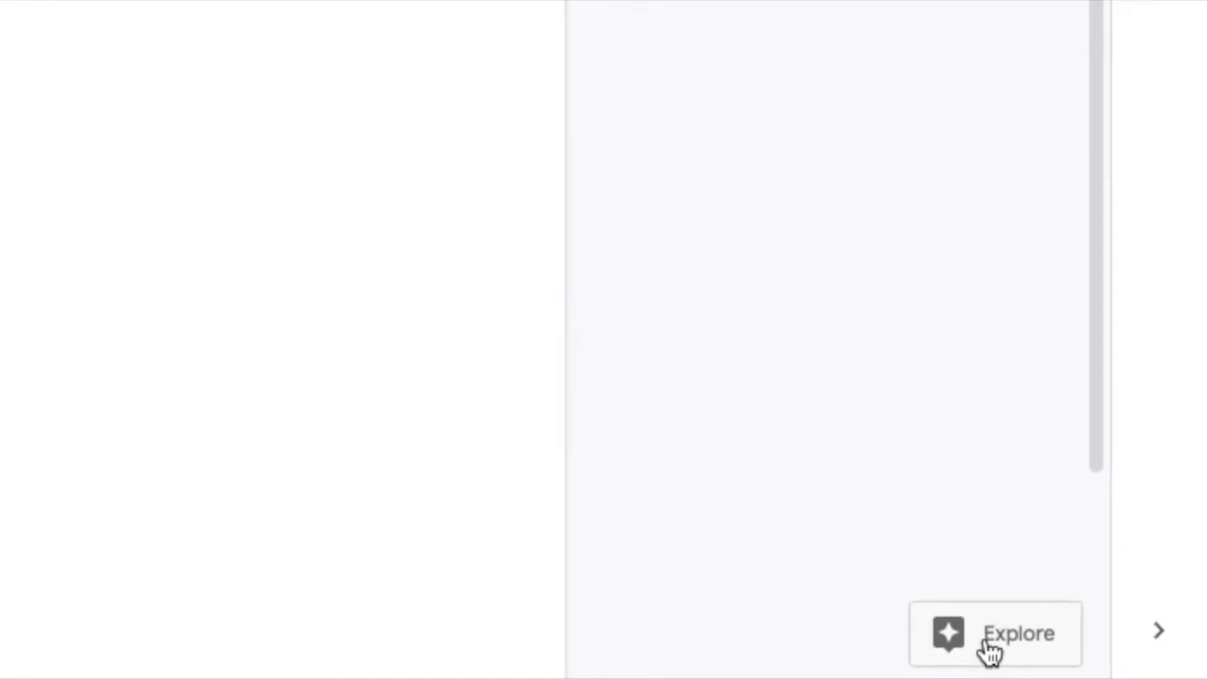
Step: Use Explore to find animals, copy the National Geographic result's description below the parallelogram, and insert a deer picture within that text
click(995, 649)
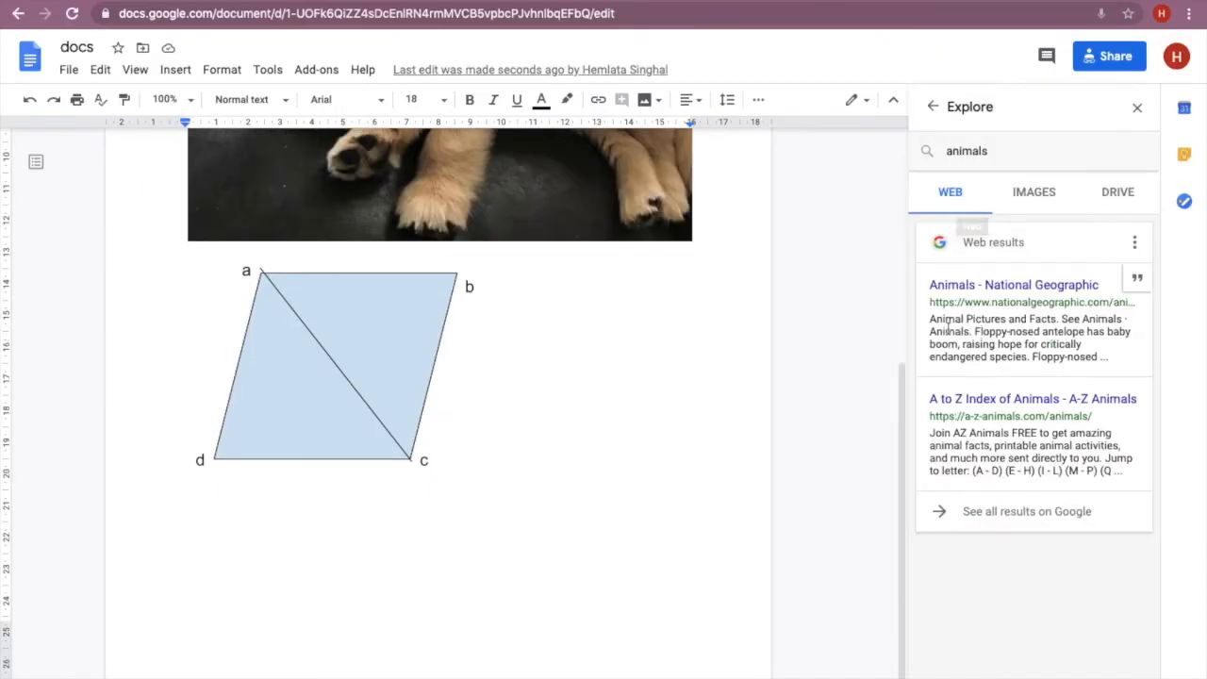
drag(931, 320, 1100, 363)
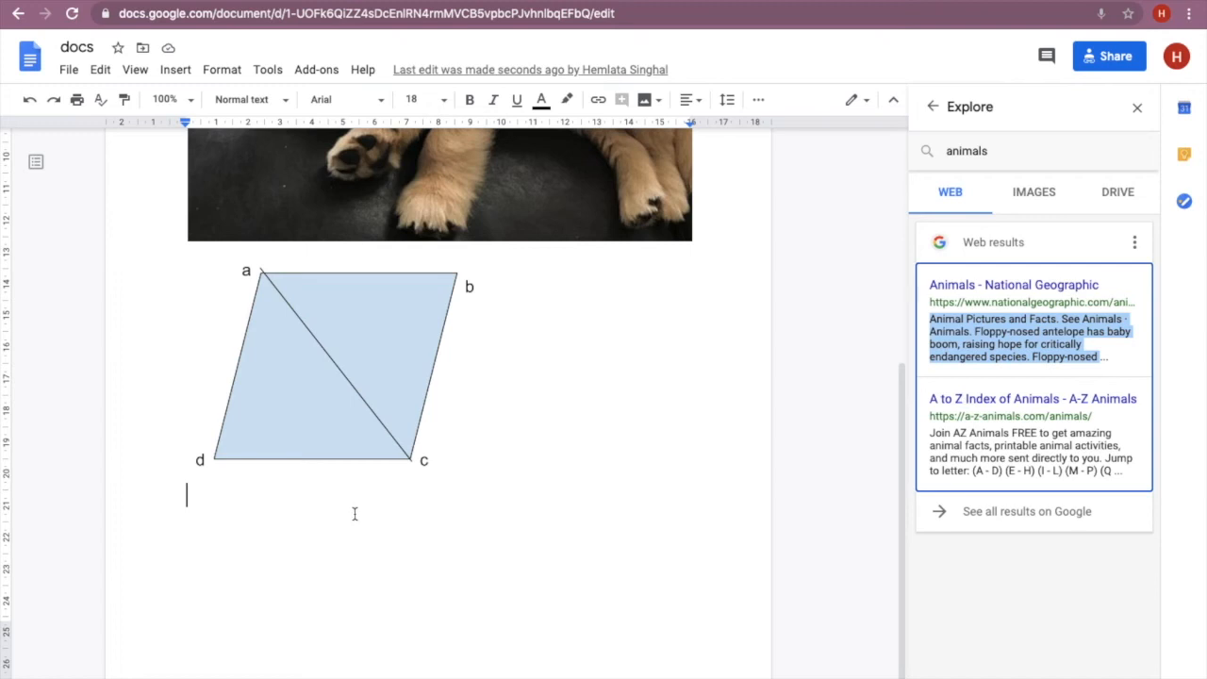
text(Animal Pictures and Facts. See Animals · Animals. Floppy-nosed antelope has baby boom, raising hope for critically endangered species. Floppy-nosed)
click(1032, 198)
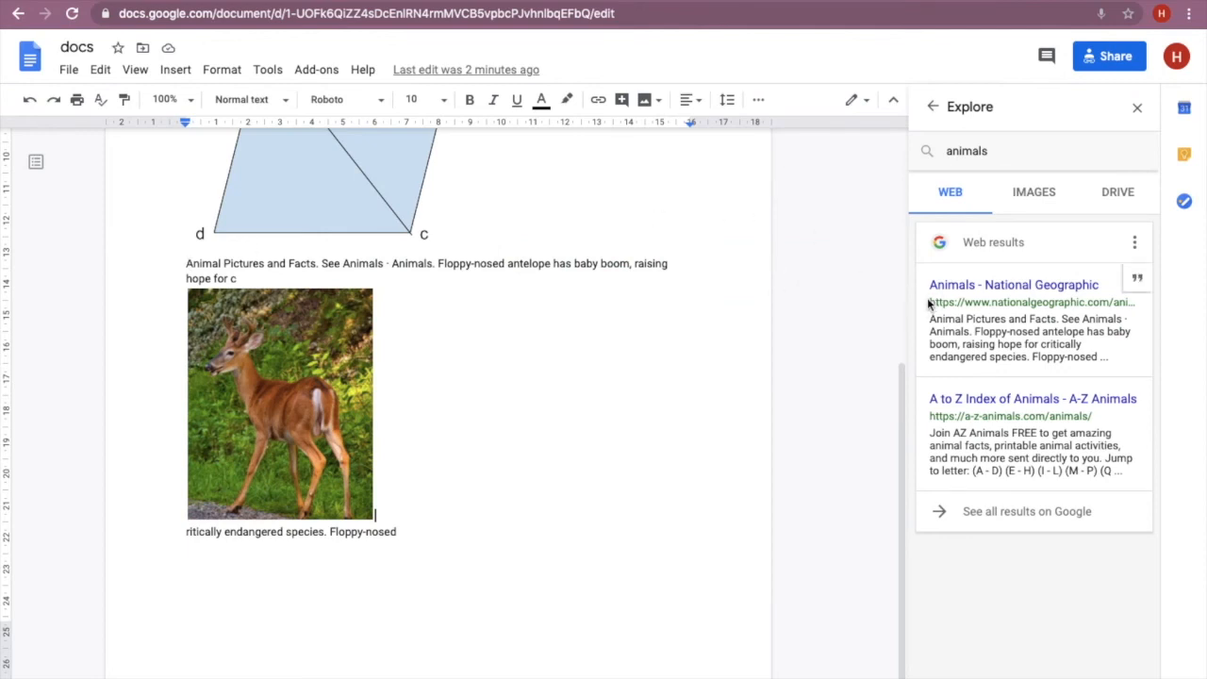
drag(928, 300, 962, 338)
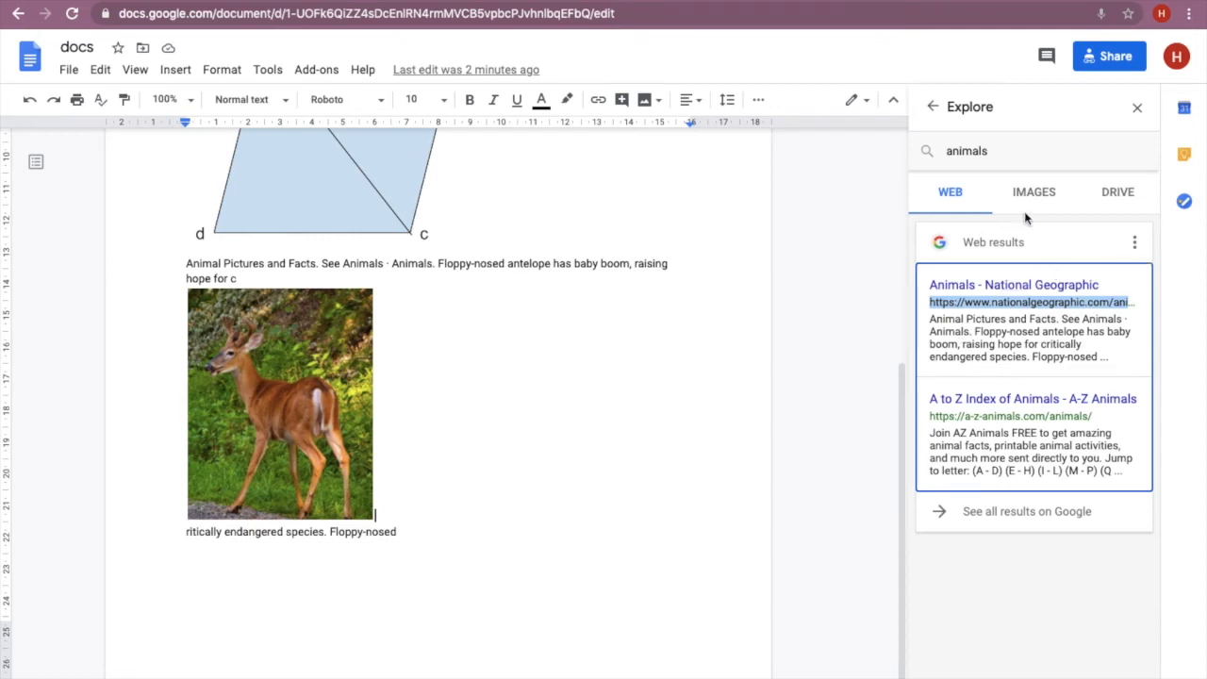
click(175, 68)
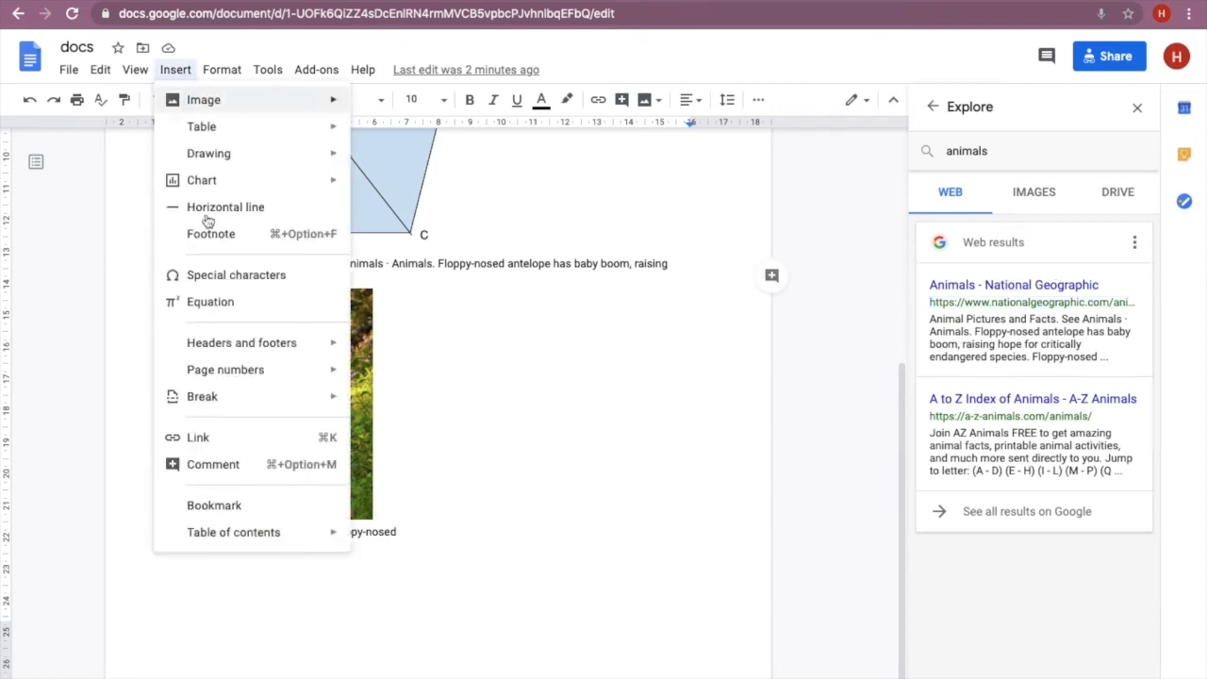
click(200, 438)
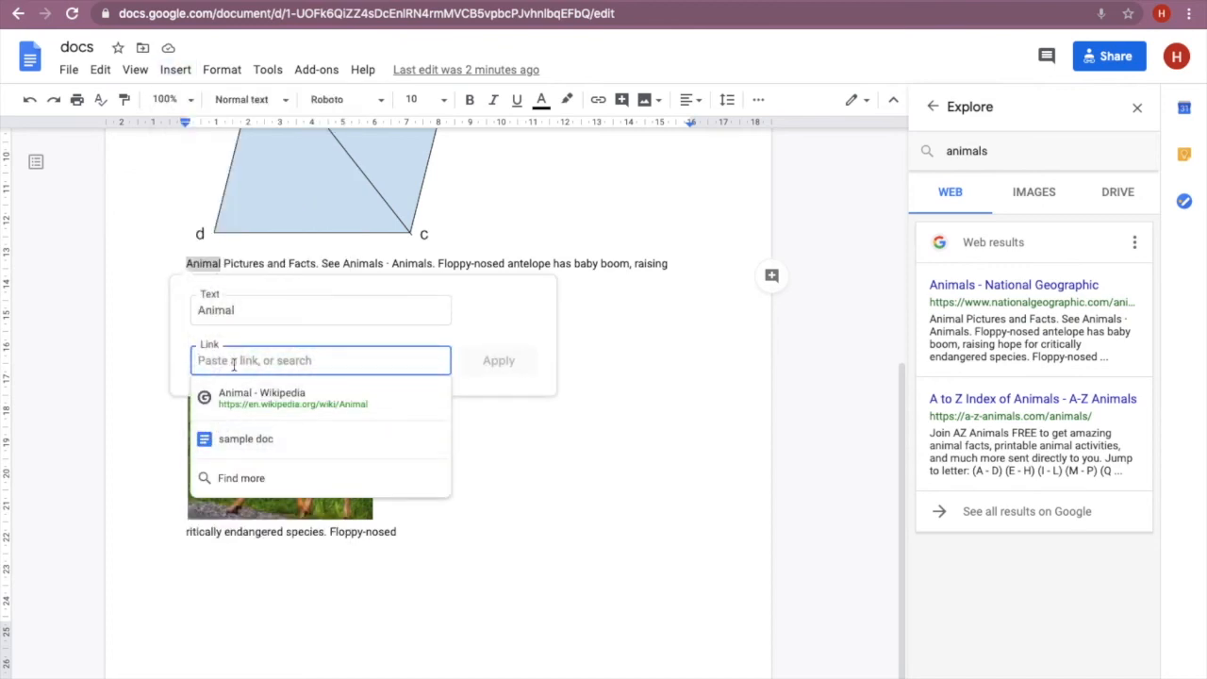
text(https://www.nationalgeographic.com/animals/)
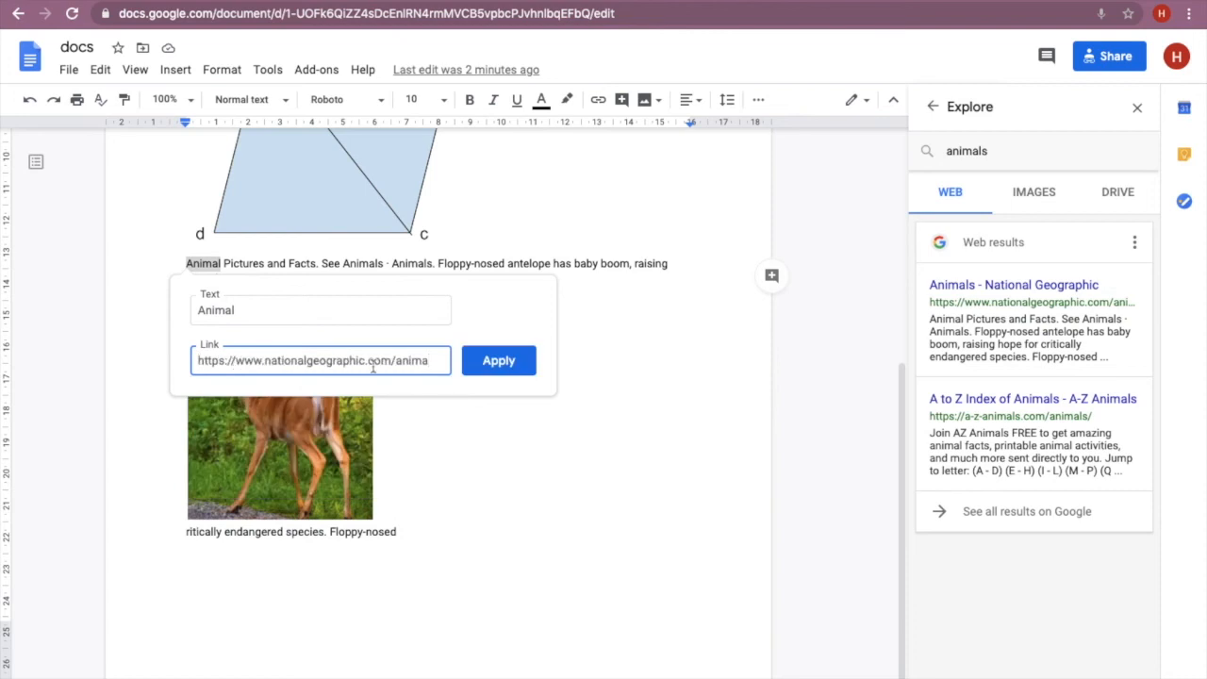
click(497, 361)
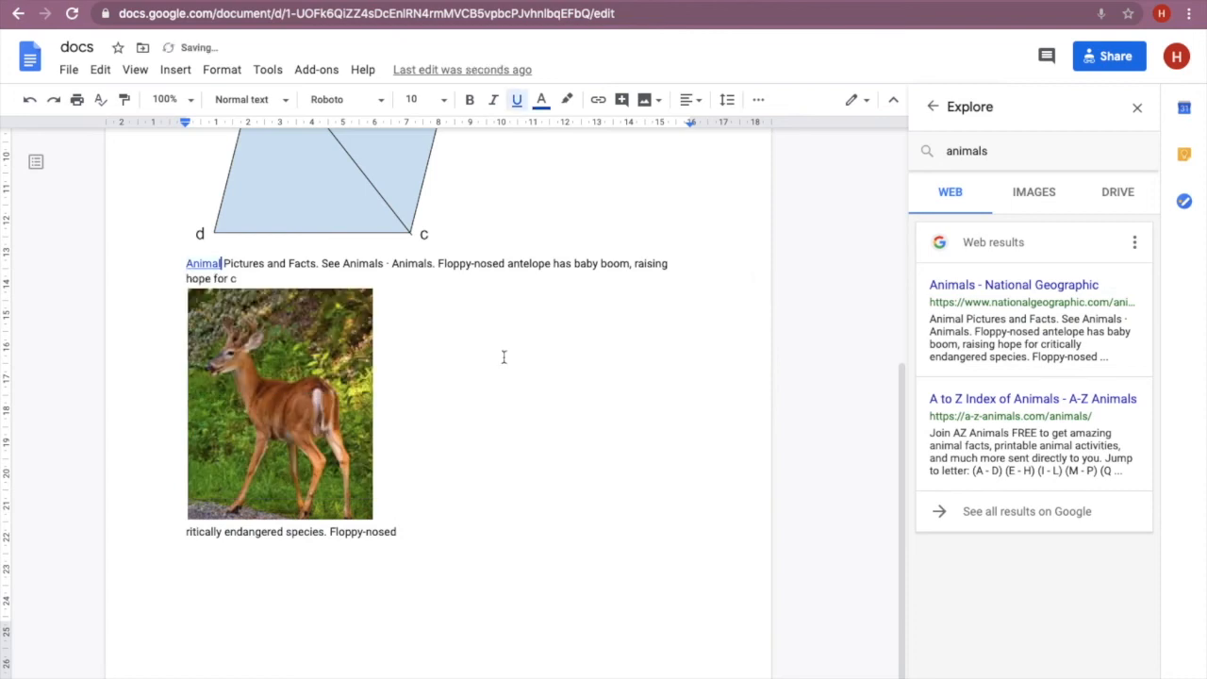
click(207, 272)
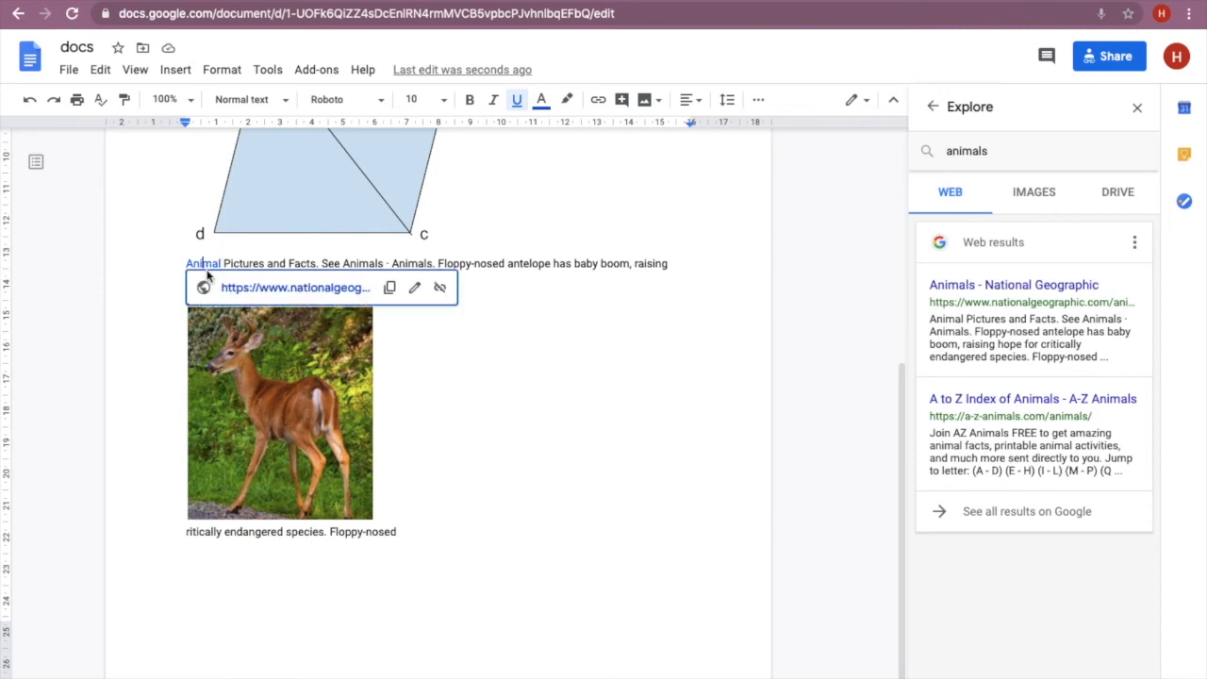
click(656, 398)
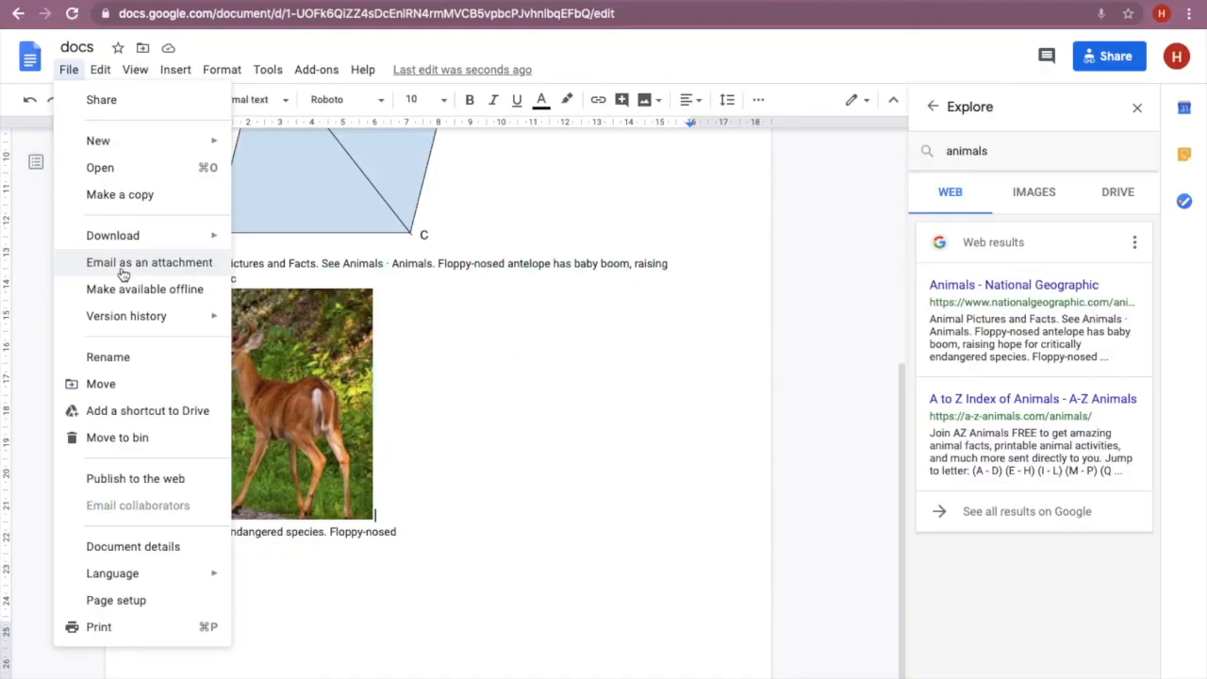
Step: Publish the document to the web and select its embed code for copying
click(120, 268)
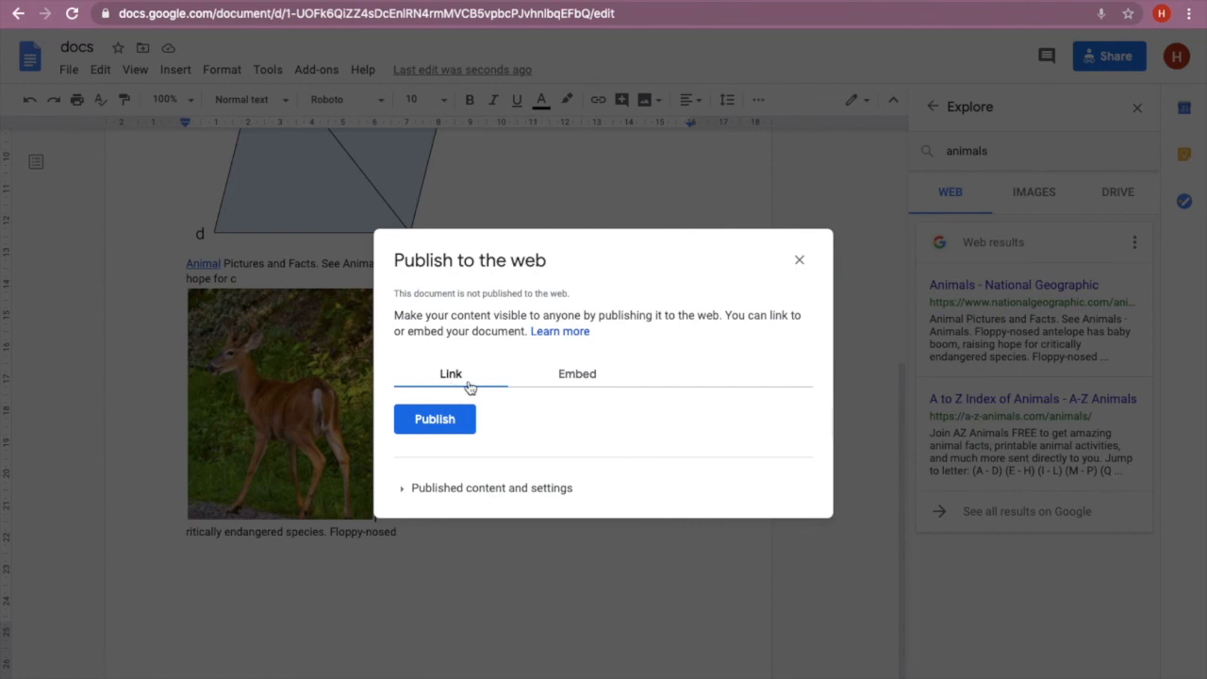
click(579, 377)
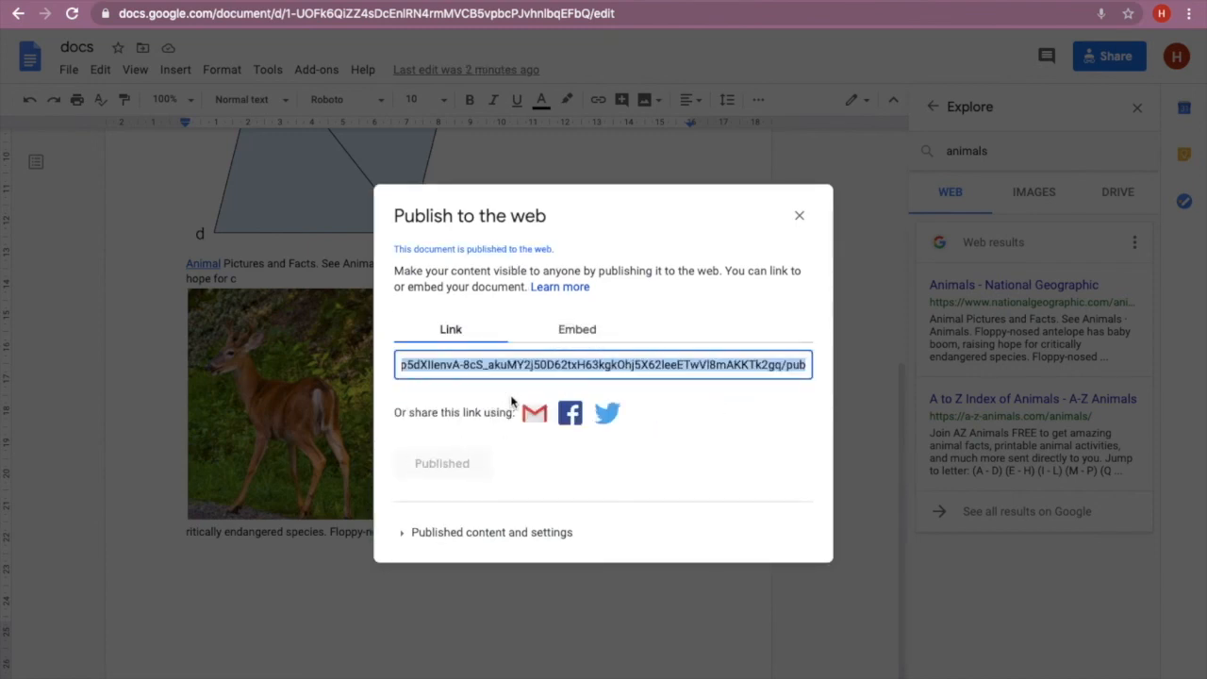
click(577, 330)
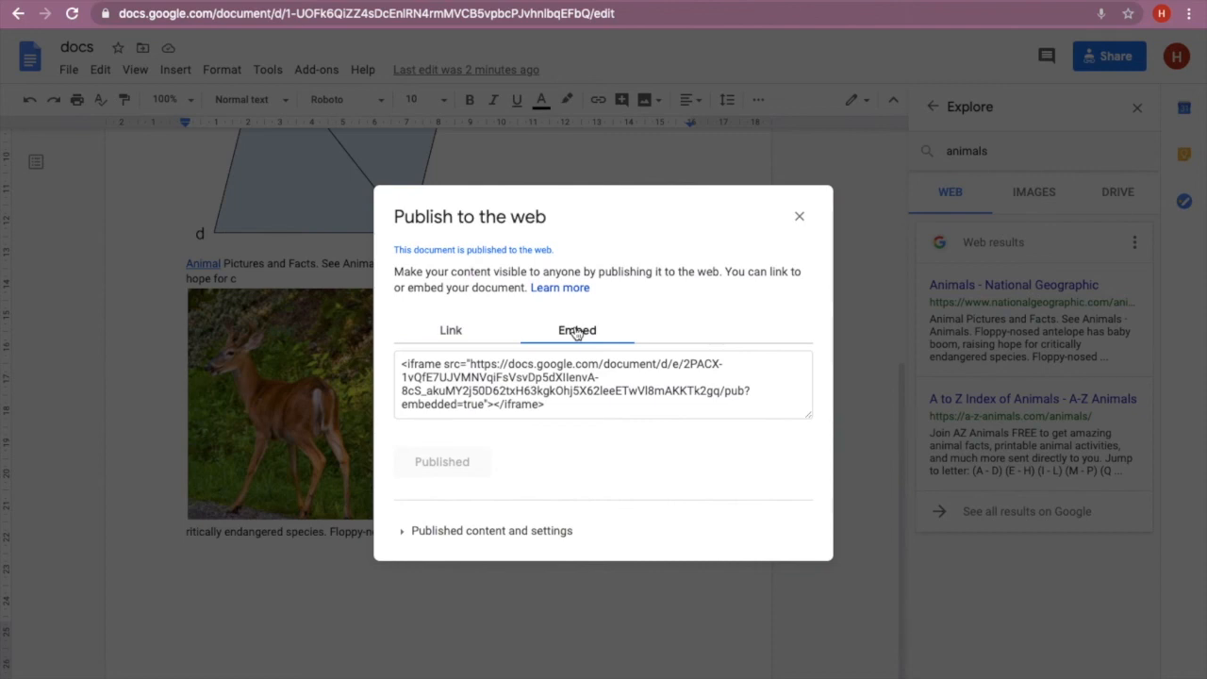
click(543, 398)
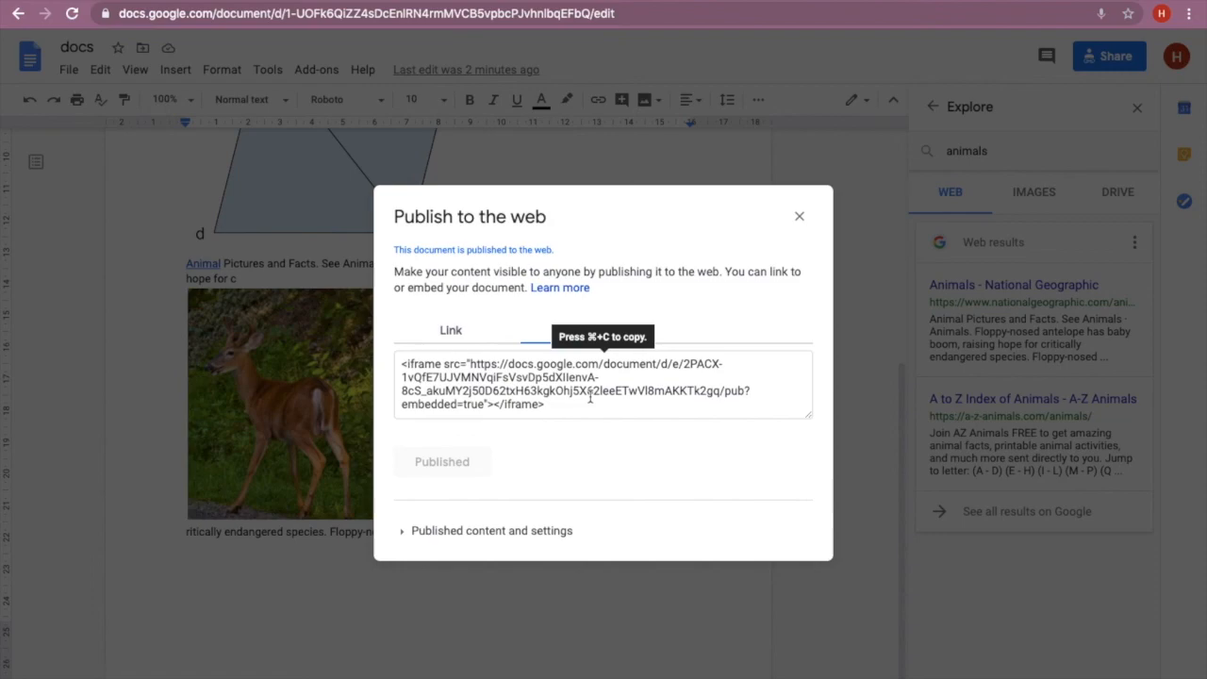